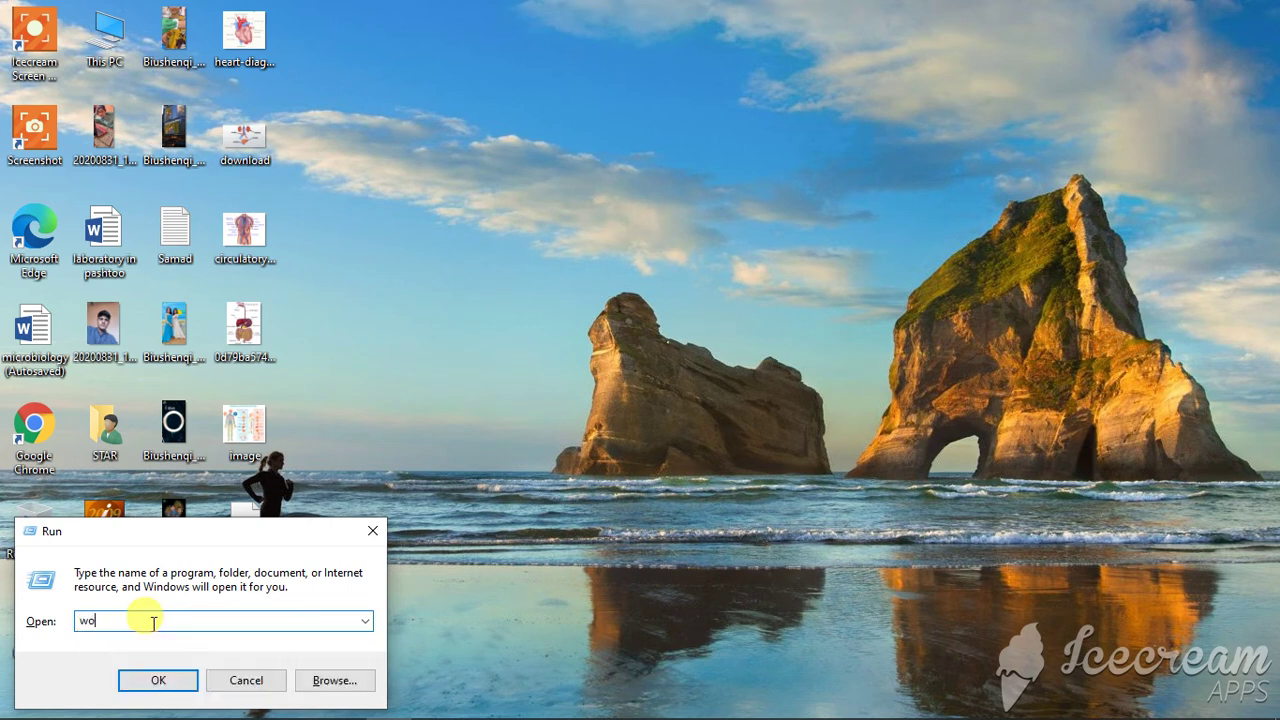
pyautogui.write('rdpad')
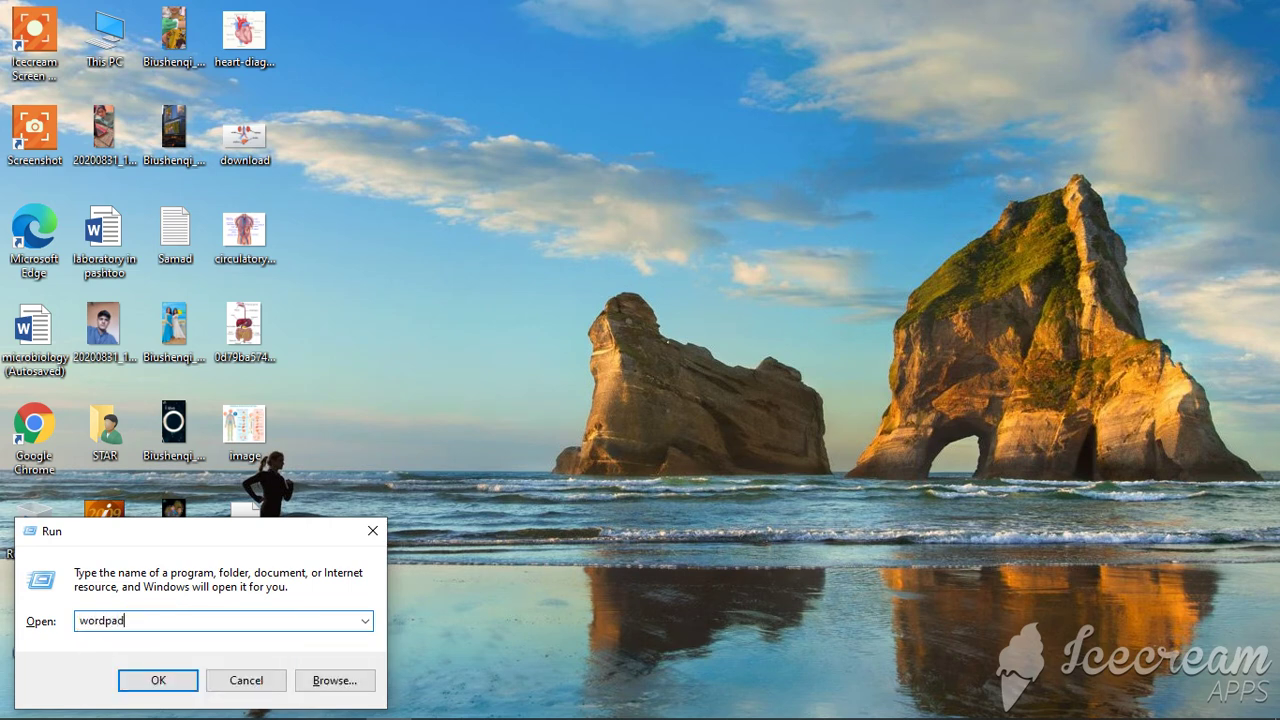
# Step: Run 'wordpad' from the Run dialog to open a blank WordPad document
pyautogui.press('Return')
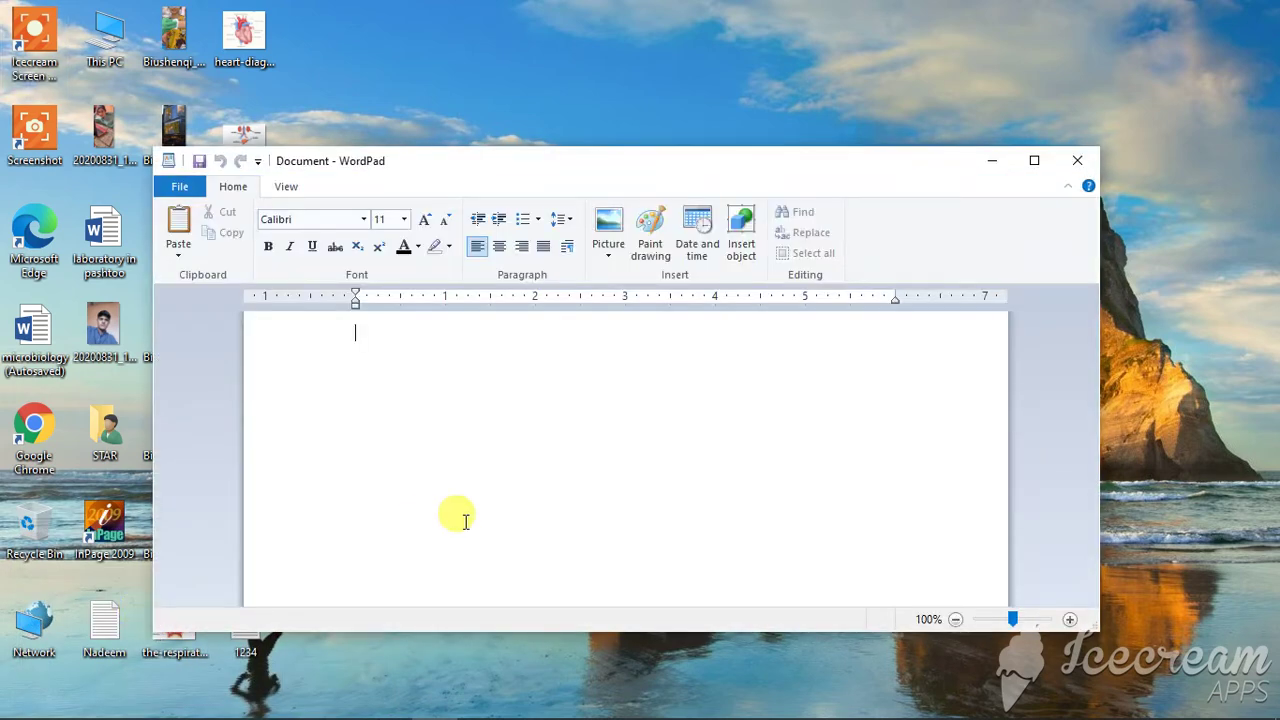
# Step: Maximize the WordPad window to fill the screen
pyautogui.click(1035, 161)
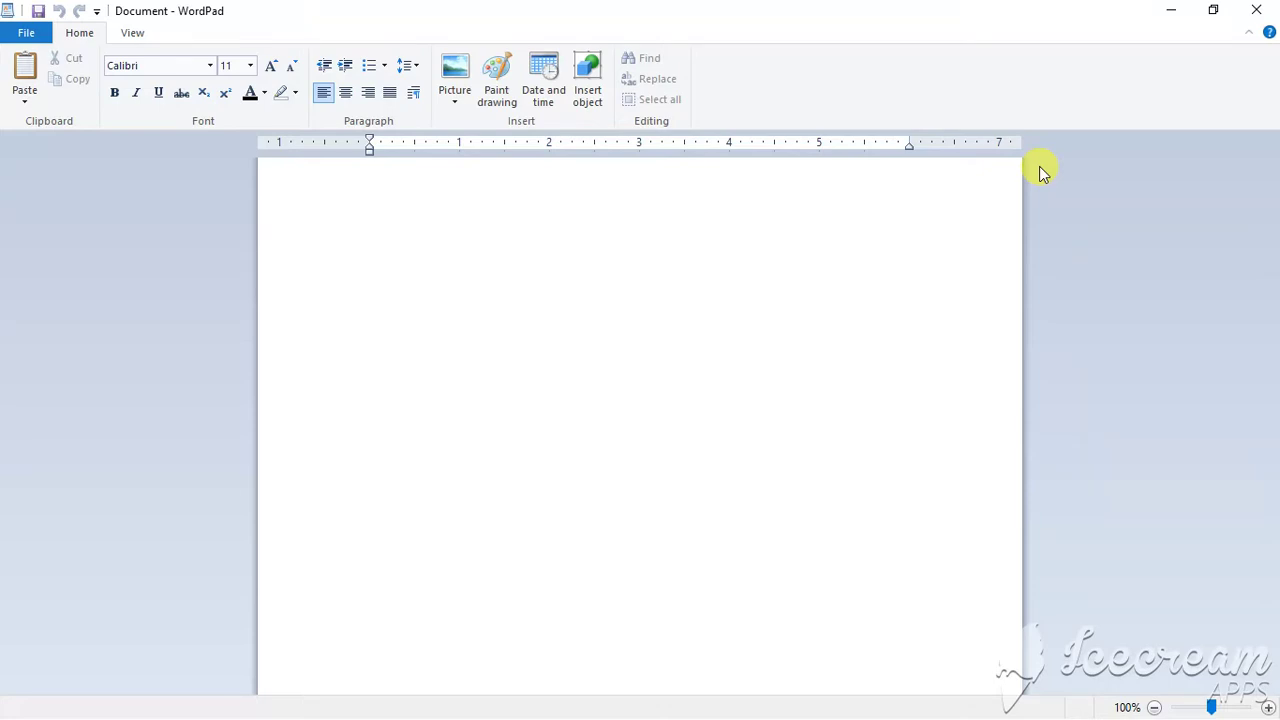
pyautogui.write('He is a')
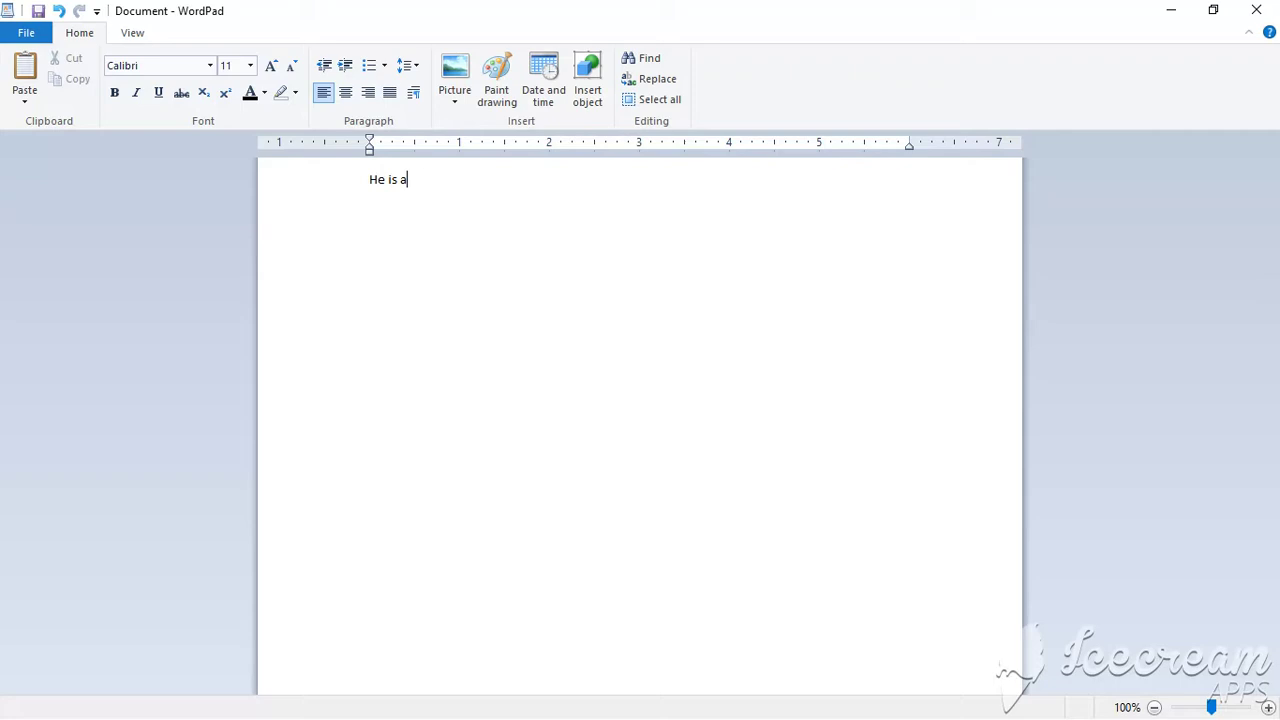
pyautogui.write(' boy and she is a teacher')
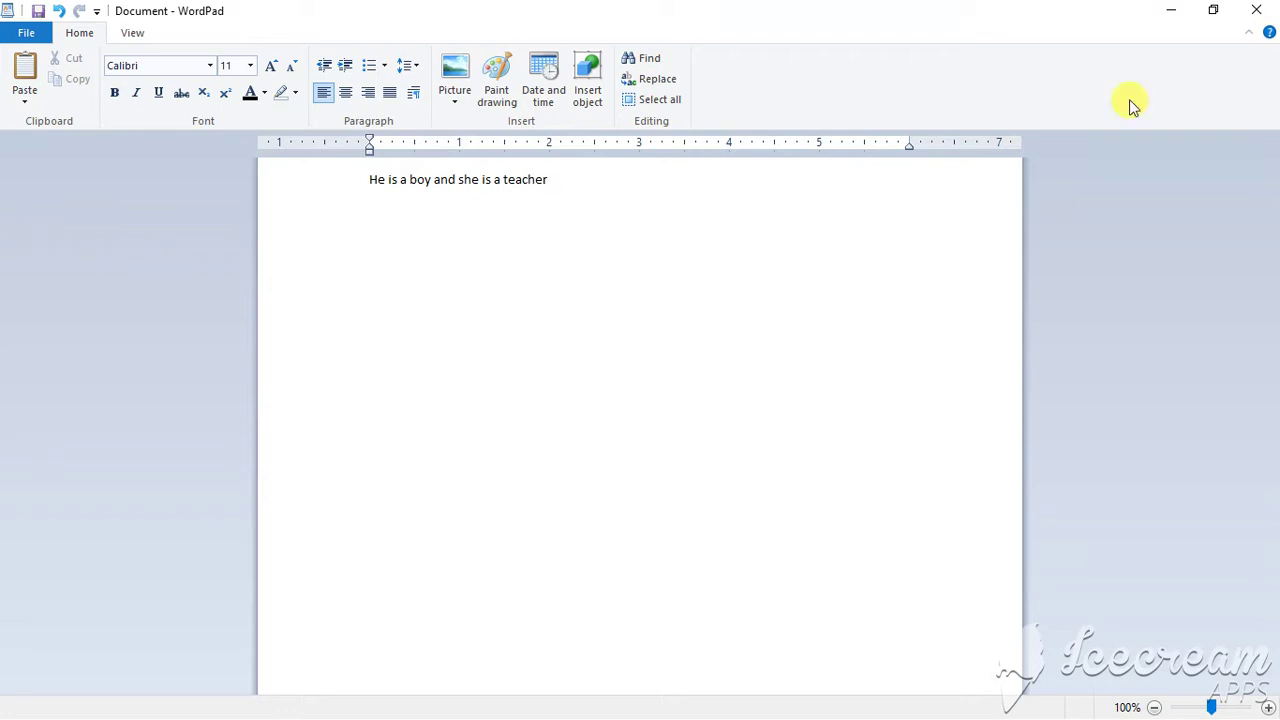
# Step: Format 'He is a boy and she is a teacher' as 24 pt Blackadder ITC
pyautogui.moveTo(556, 181); pyautogui.dragTo(366, 181)
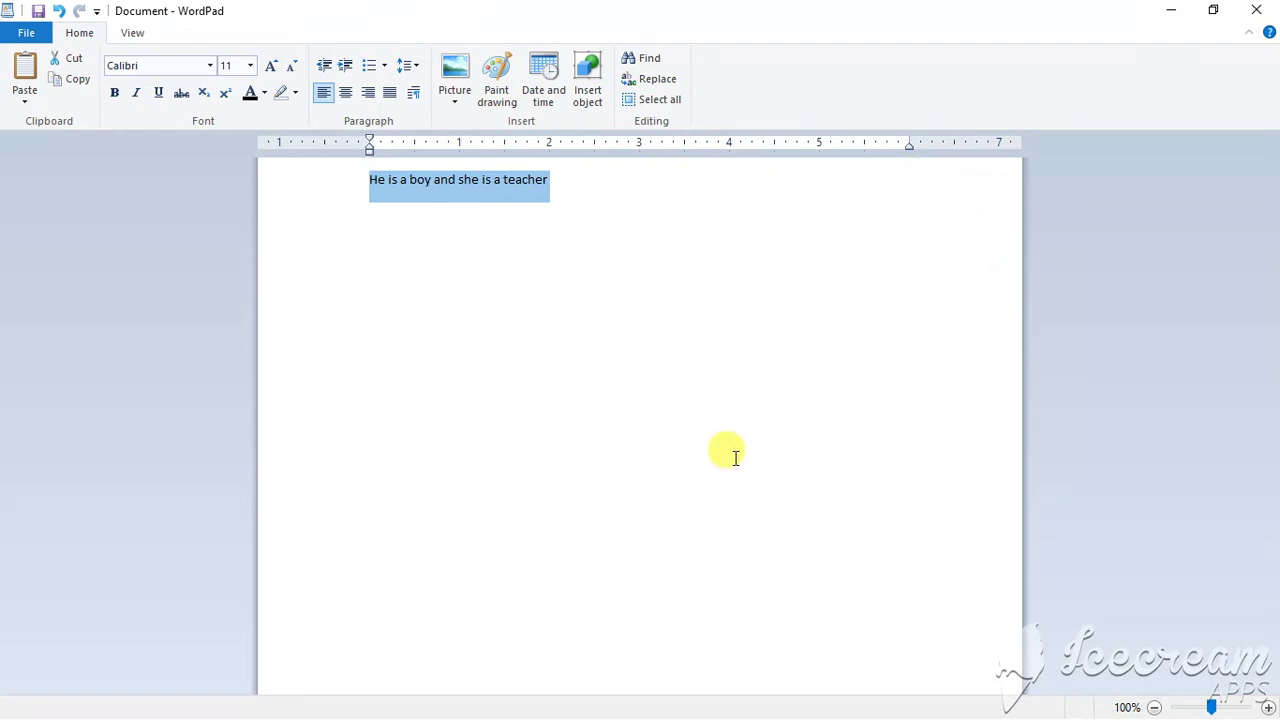
pyautogui.click(274, 68)
pyautogui.click(274, 68)
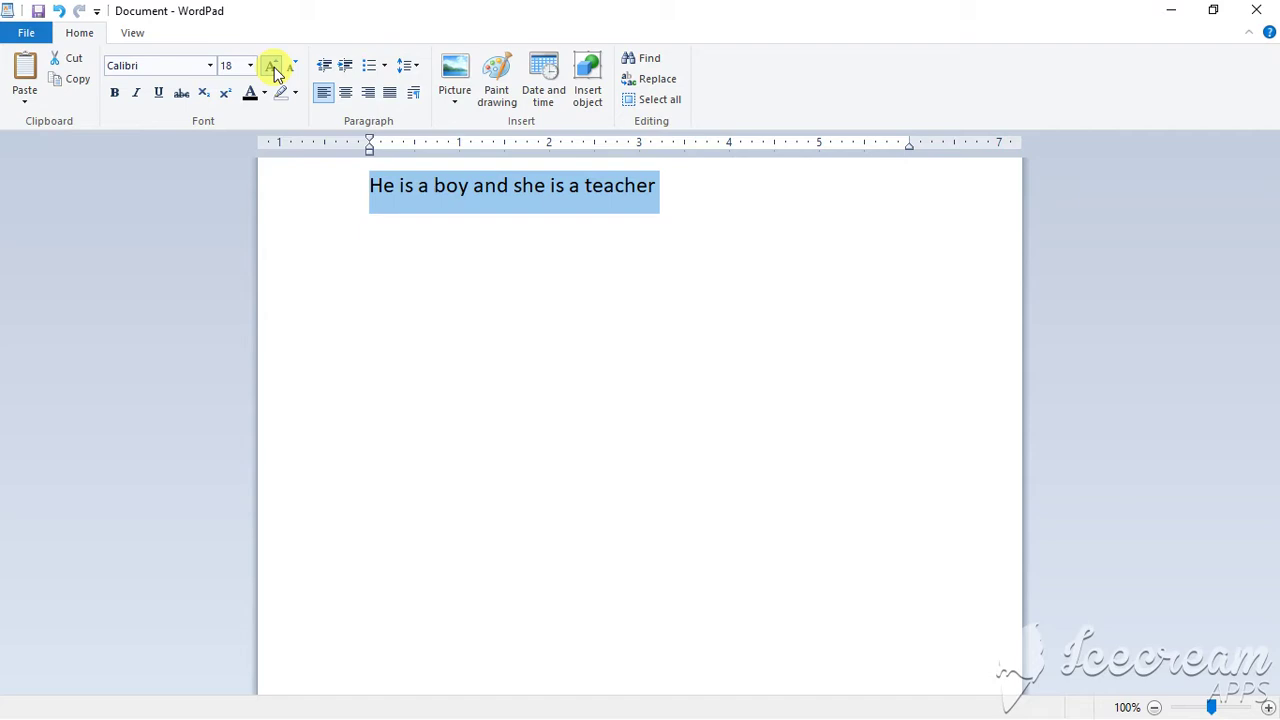
pyautogui.click(274, 68)
pyautogui.click(274, 68)
pyautogui.click(292, 68)
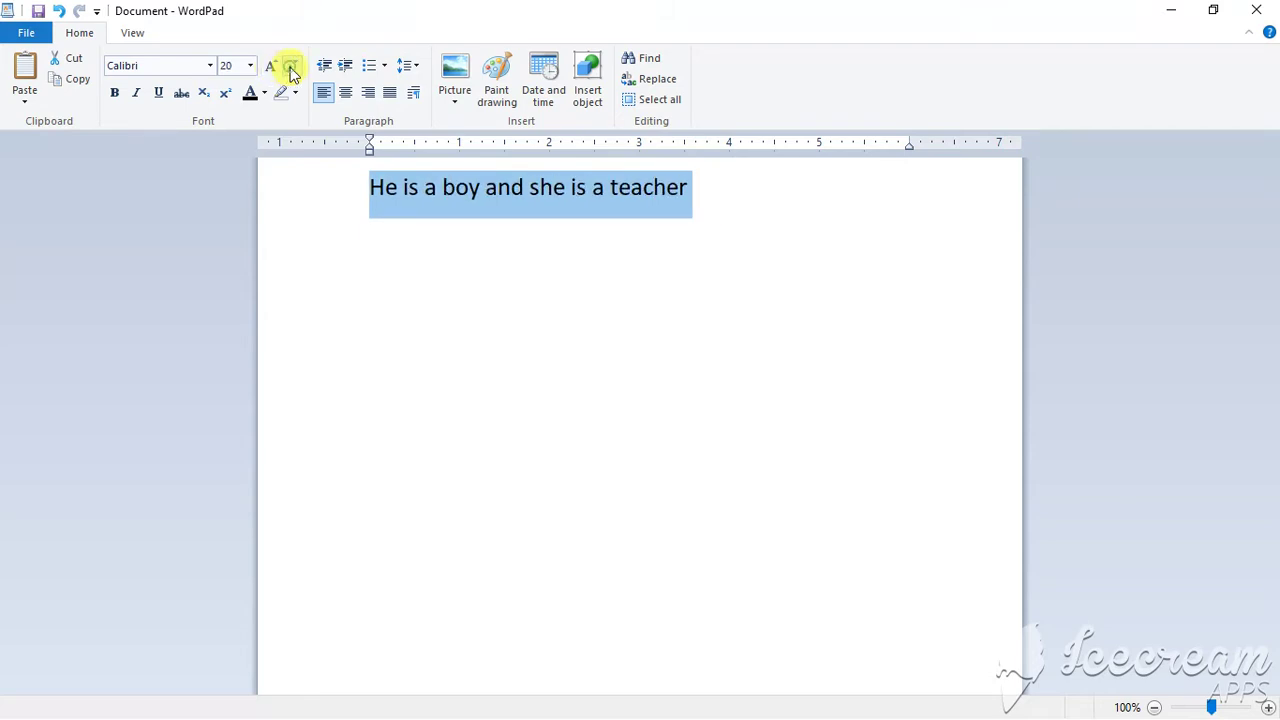
pyautogui.click(272, 68)
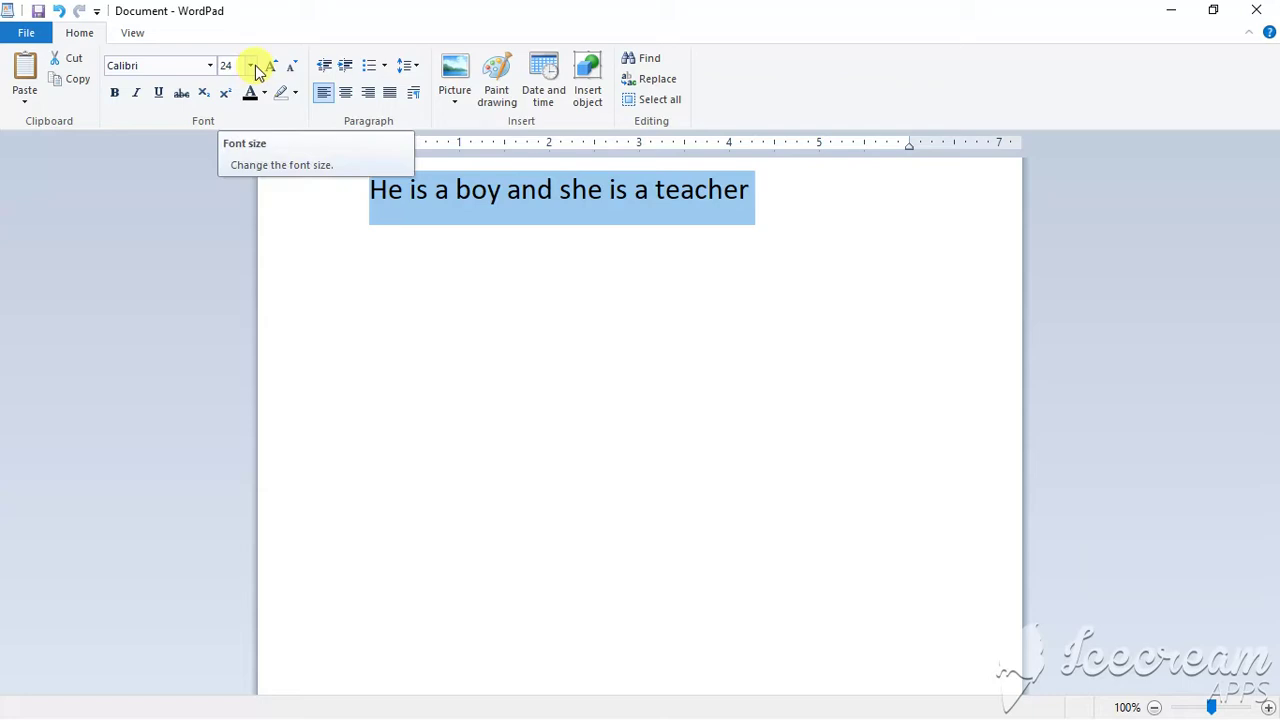
pyautogui.click(209, 66)
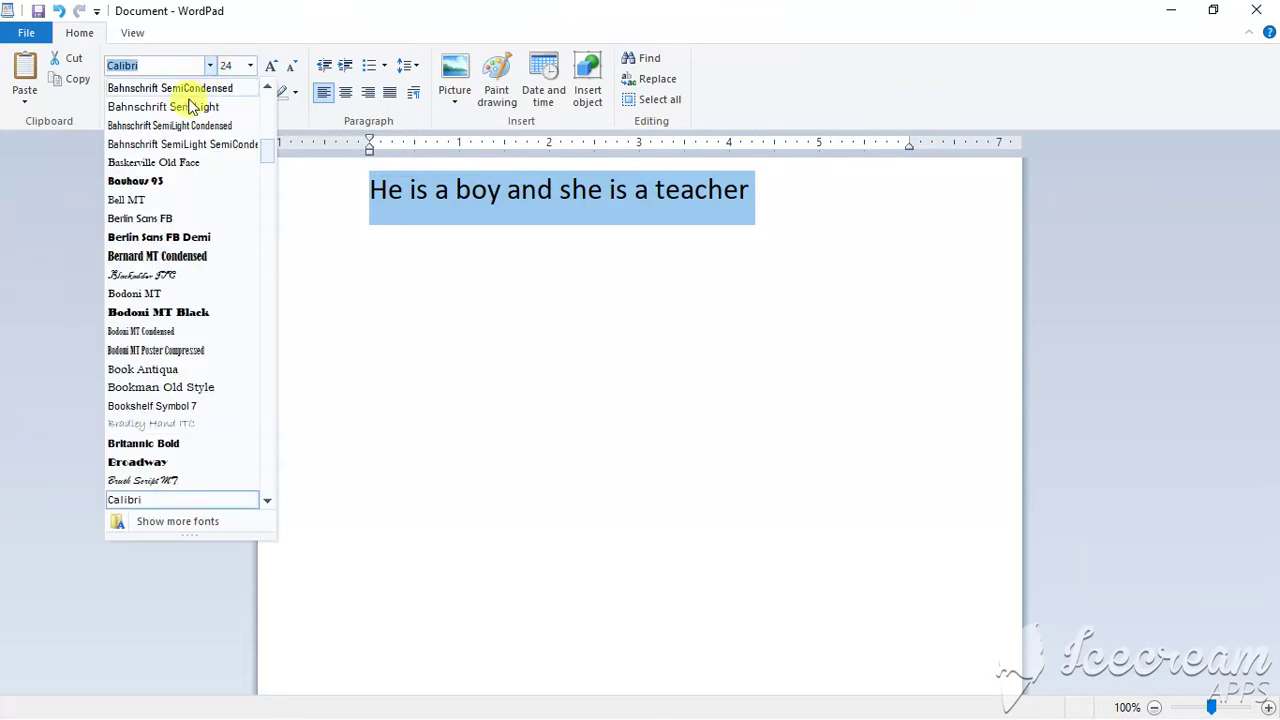
pyautogui.click(146, 276)
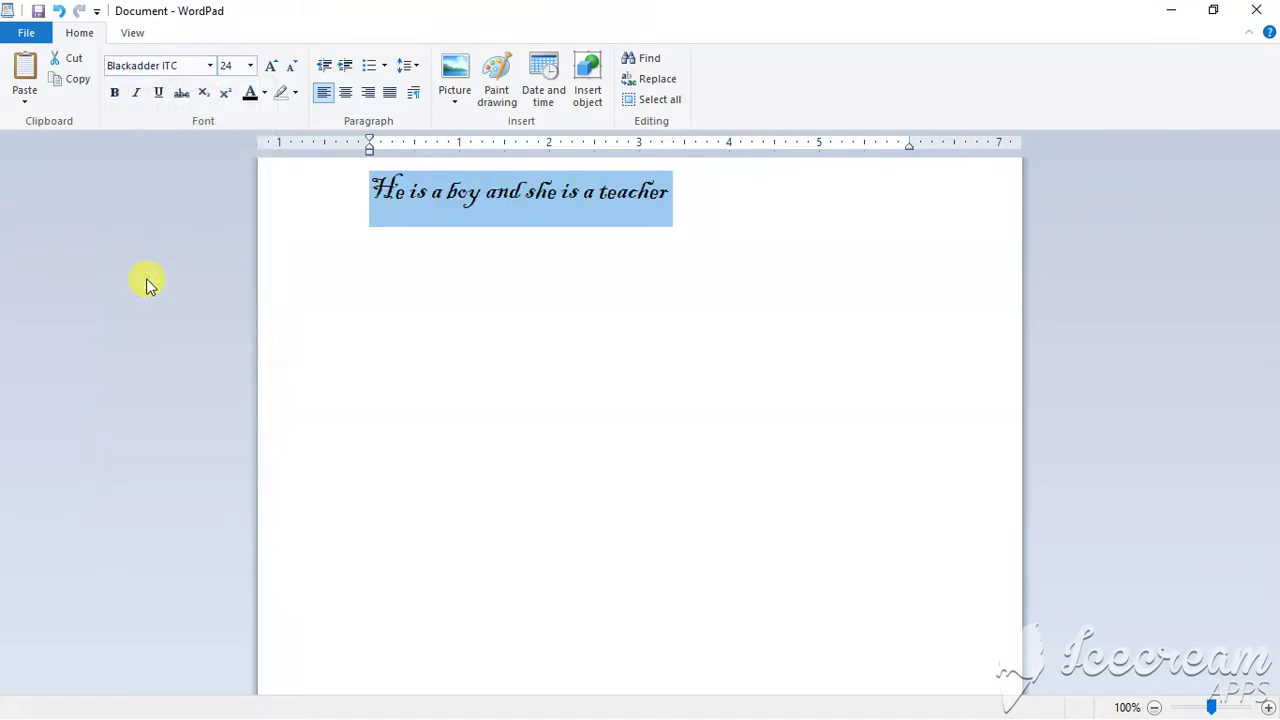
# Step: Undo the font back to Calibri, then switch bold, italic, underline and strikethrough on and off
pyautogui.hotkey('ctrl', 'z')
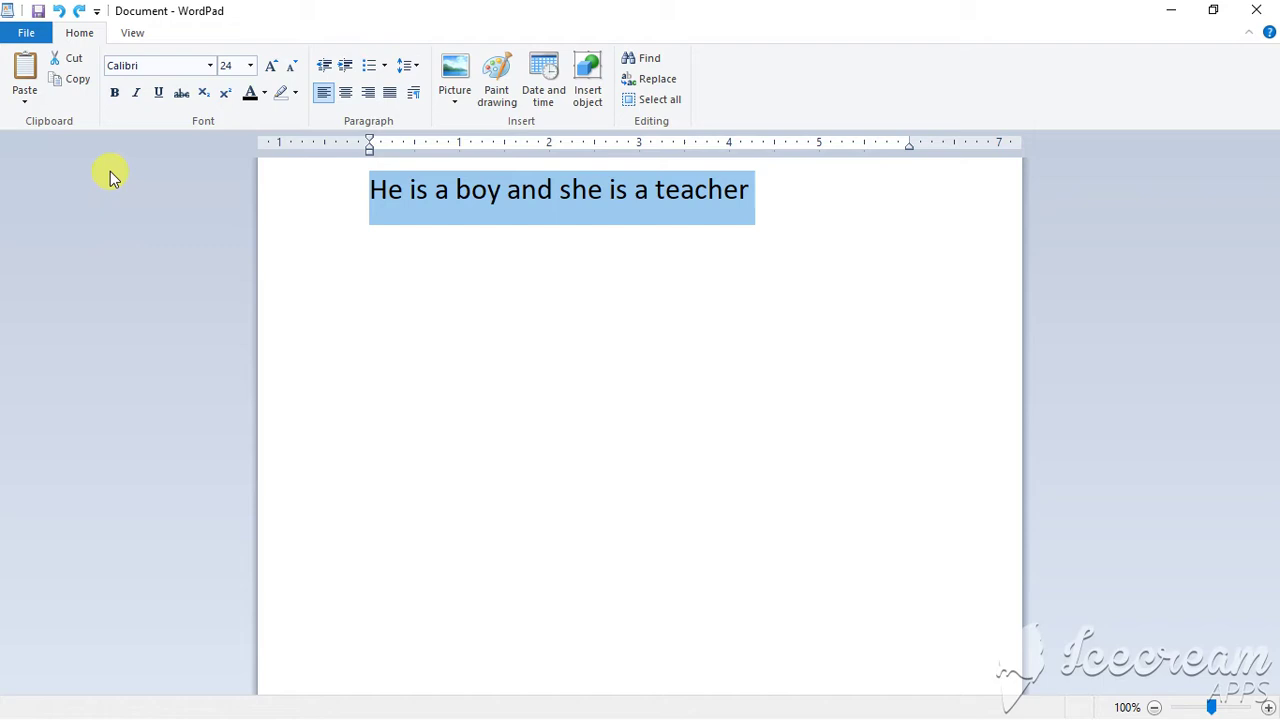
pyautogui.click(116, 93)
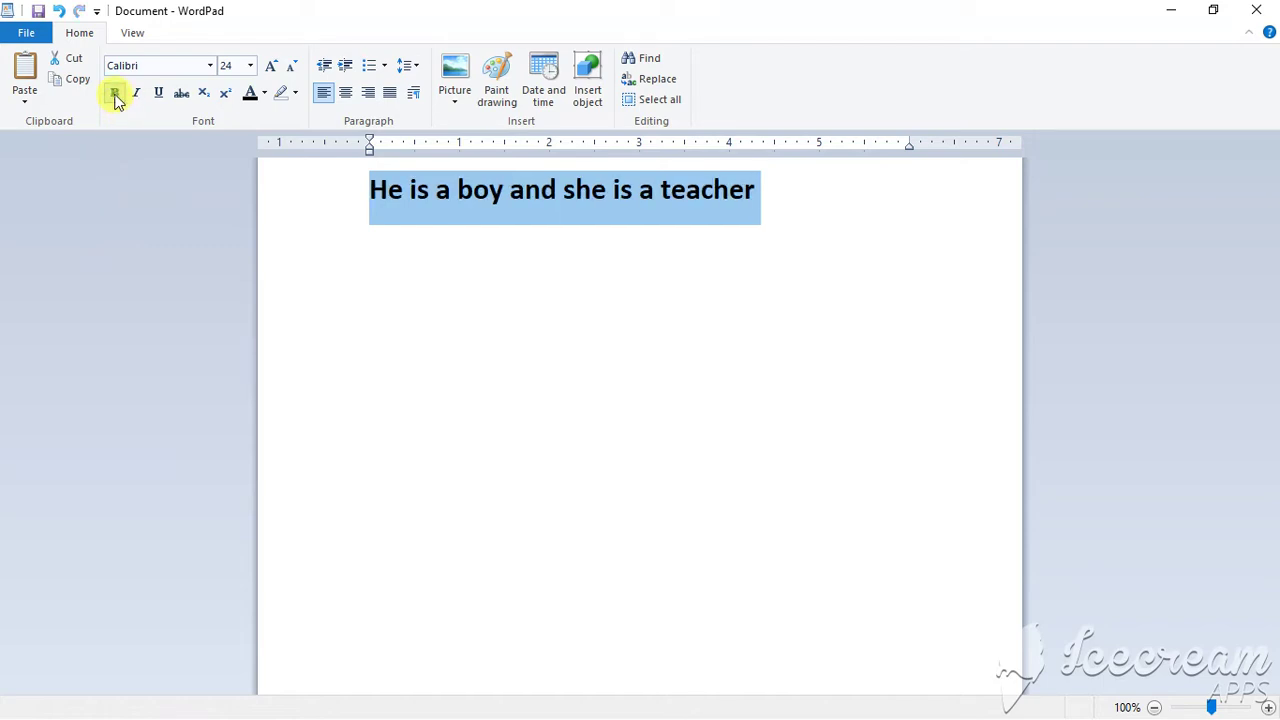
pyautogui.click(116, 94)
pyautogui.click(138, 94)
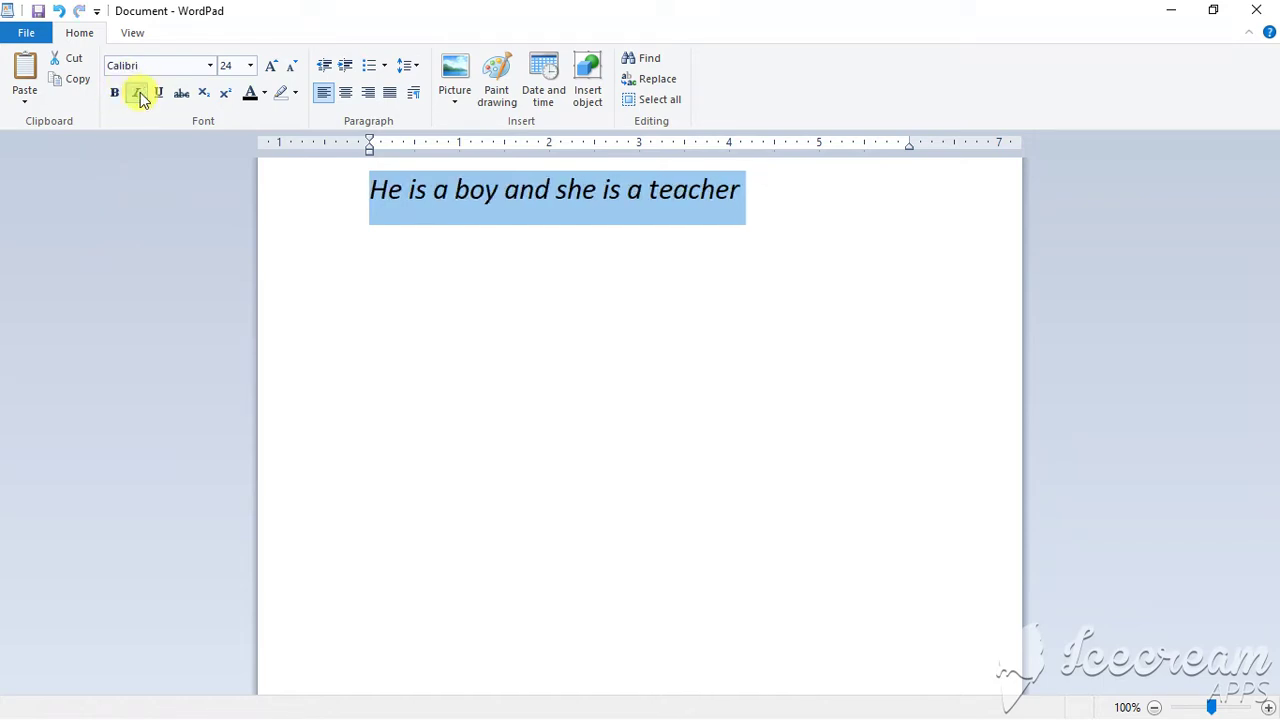
pyautogui.click(138, 94)
pyautogui.click(159, 94)
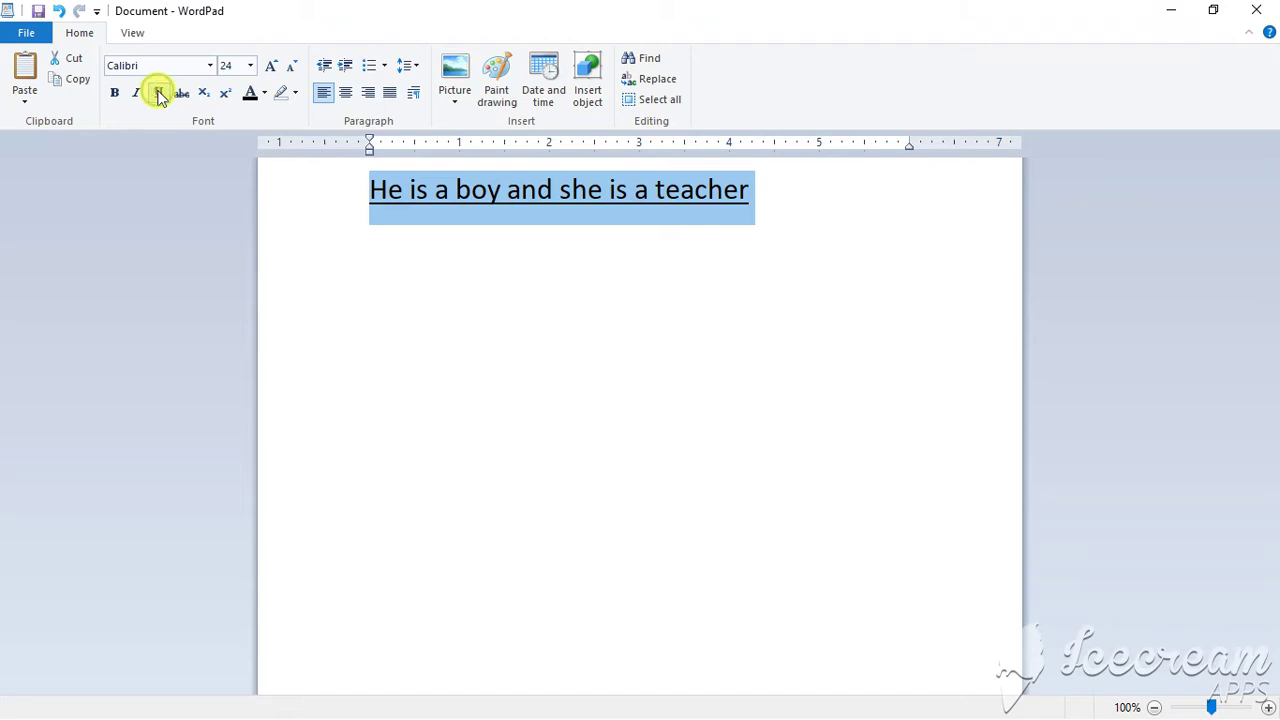
pyautogui.click(159, 94)
pyautogui.click(181, 94)
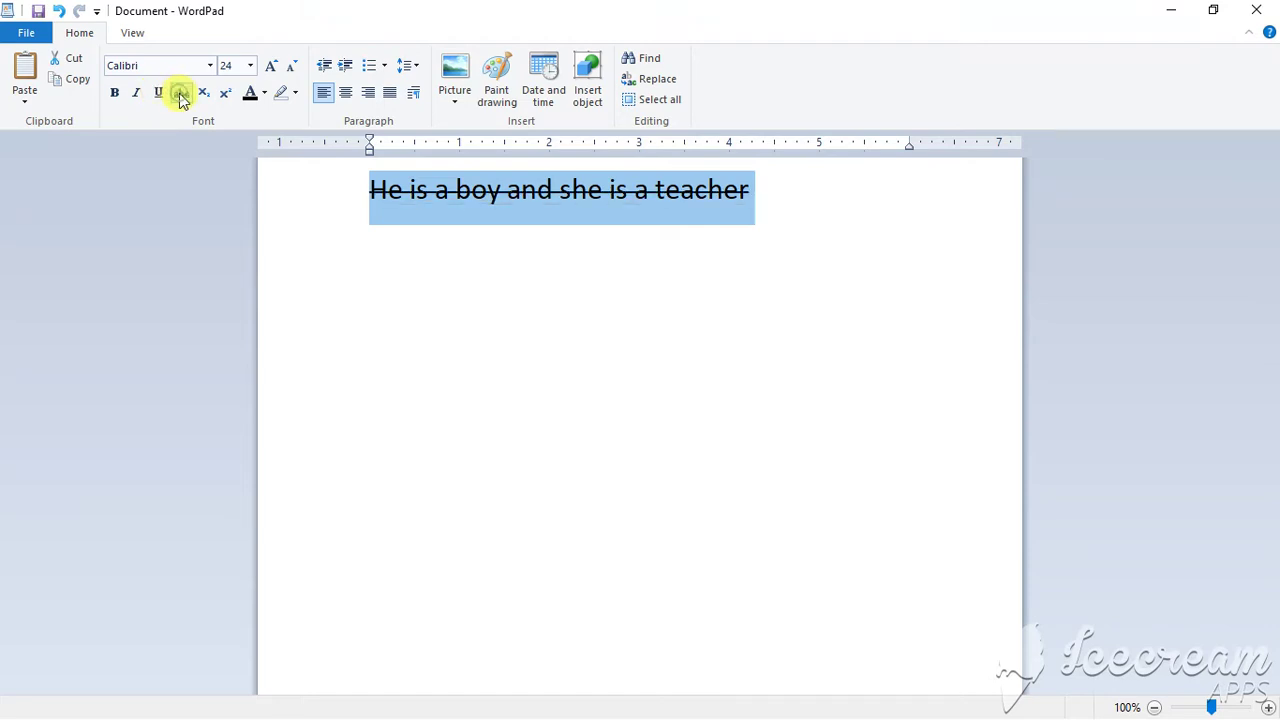
pyautogui.click(181, 94)
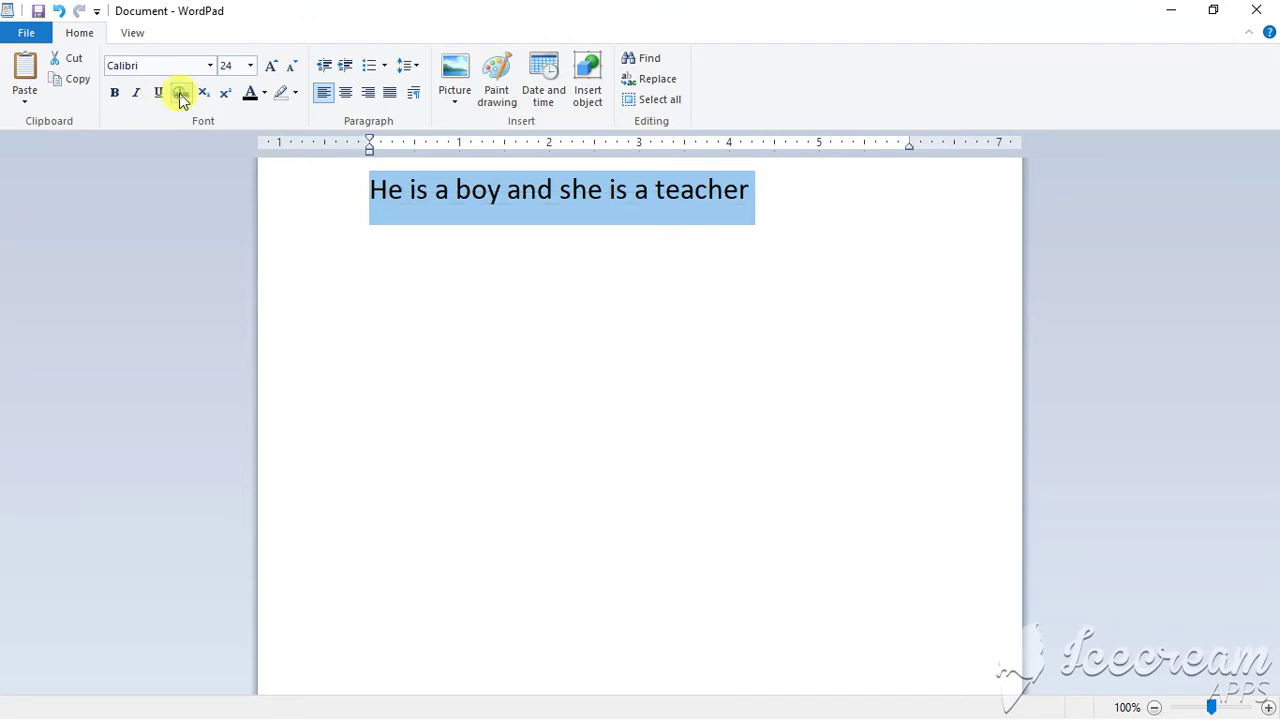
pyautogui.click(551, 189)
pyautogui.moveTo(551, 189); pyautogui.dragTo(507, 189)
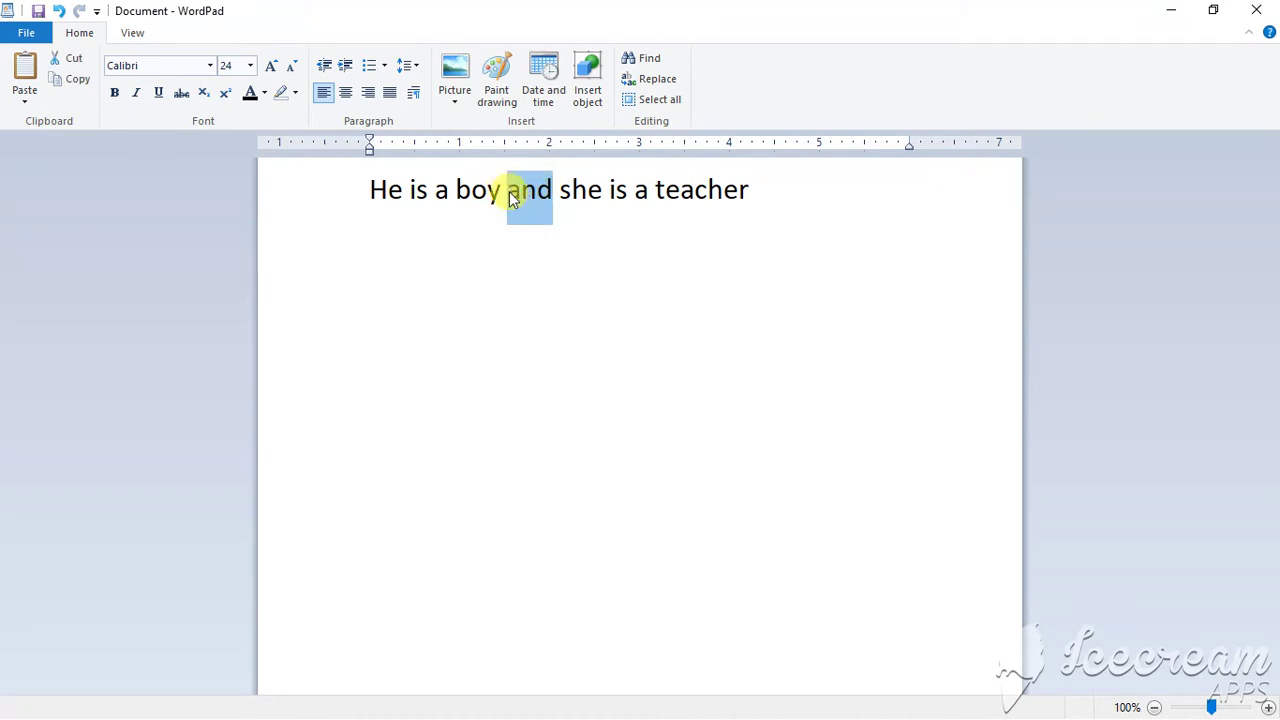
pyautogui.click(203, 95)
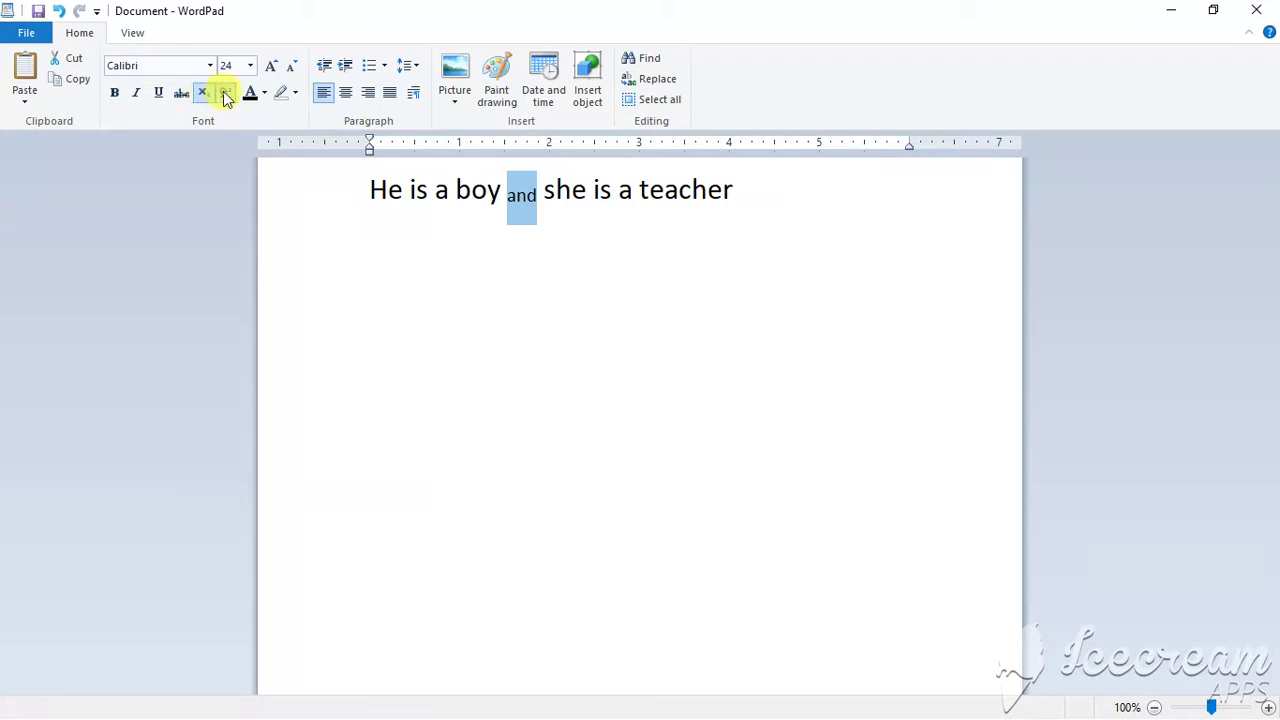
pyautogui.click(227, 95)
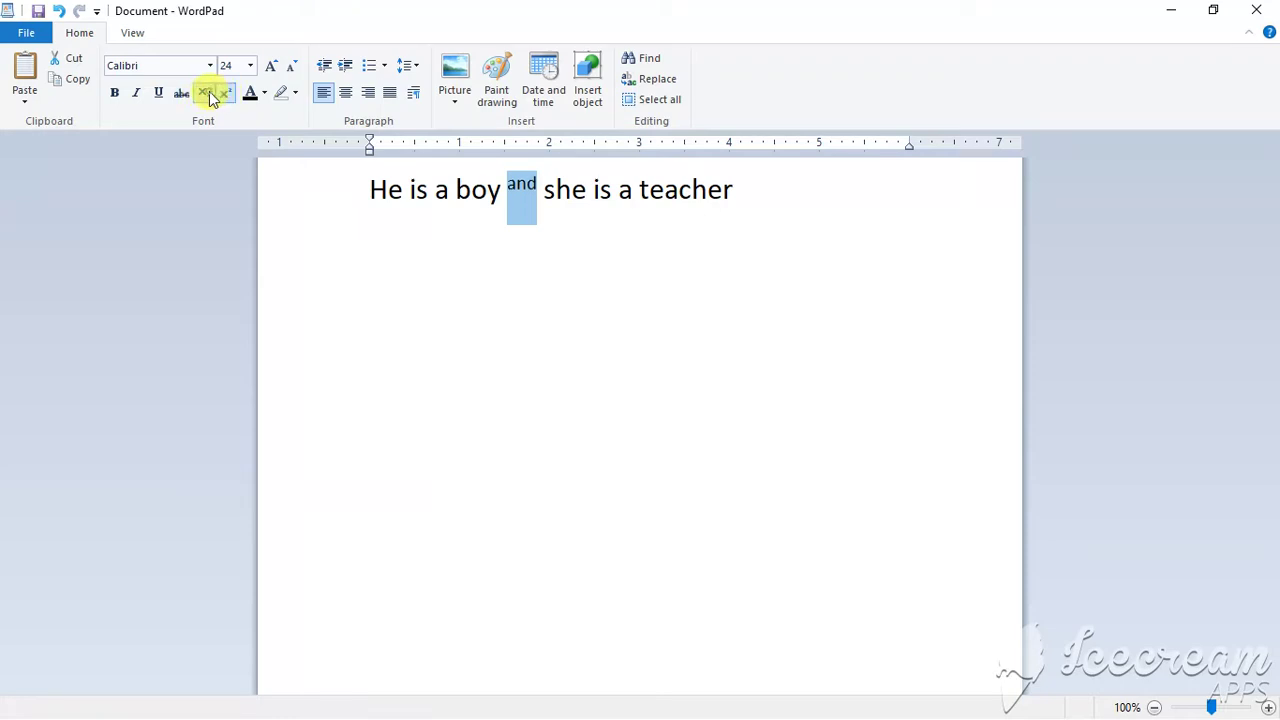
pyautogui.click(206, 95)
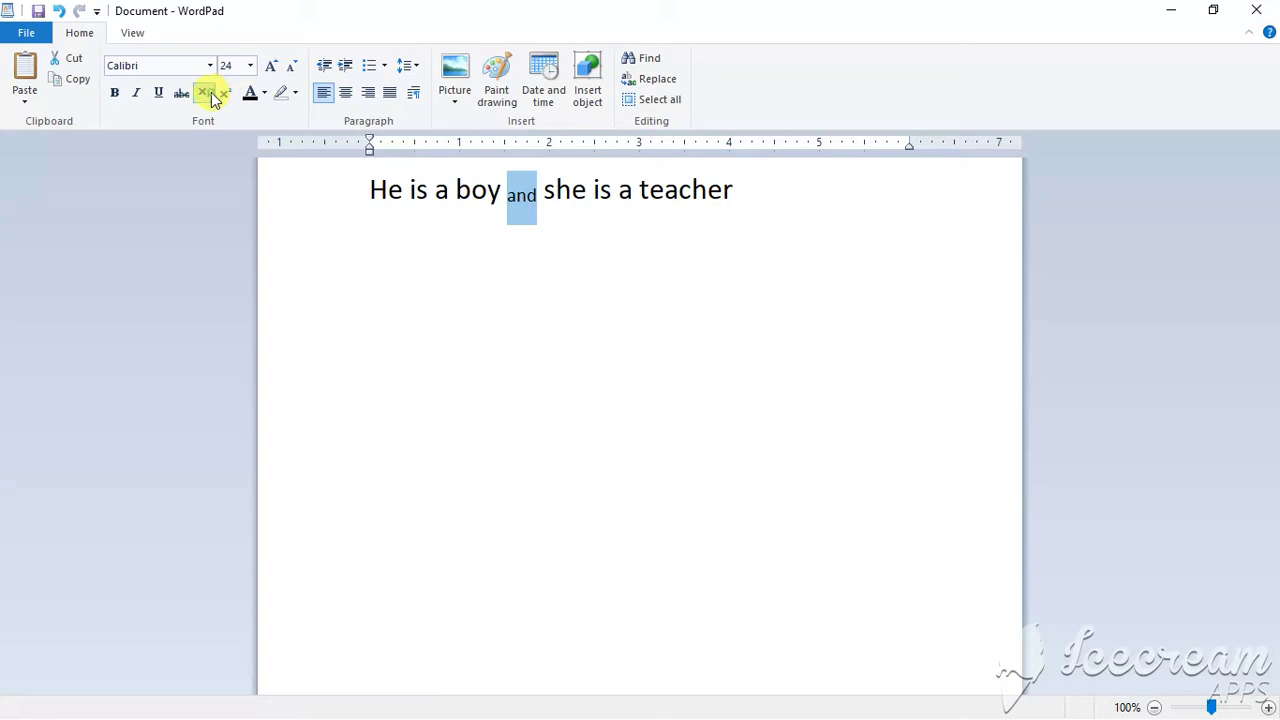
pyautogui.click(206, 95)
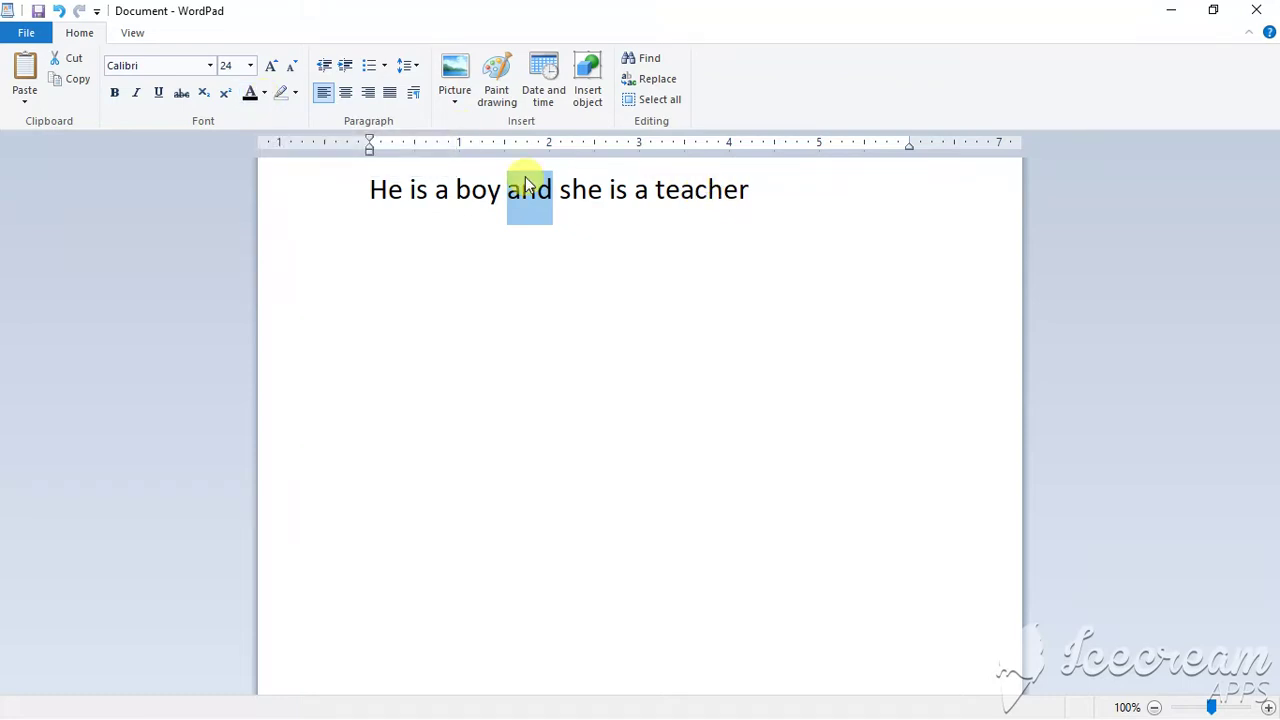
# Step: Colour the word 'and' red
pyautogui.click(263, 93)
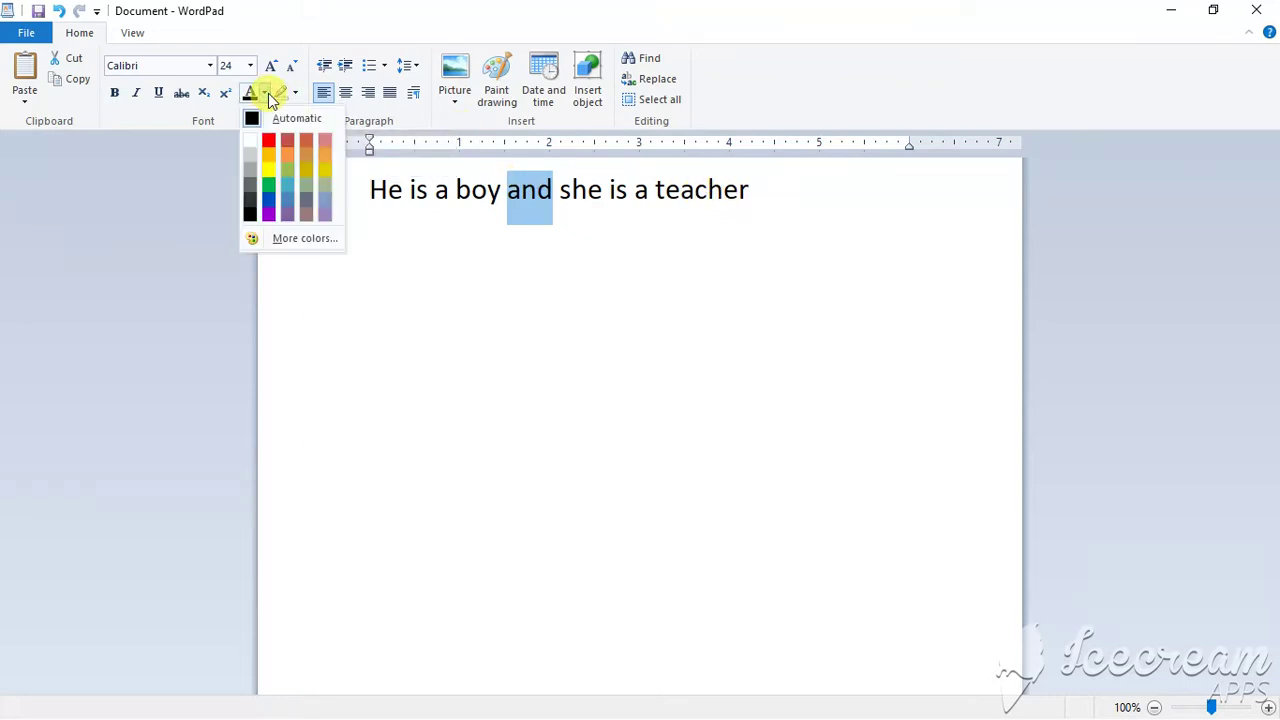
pyautogui.click(271, 143)
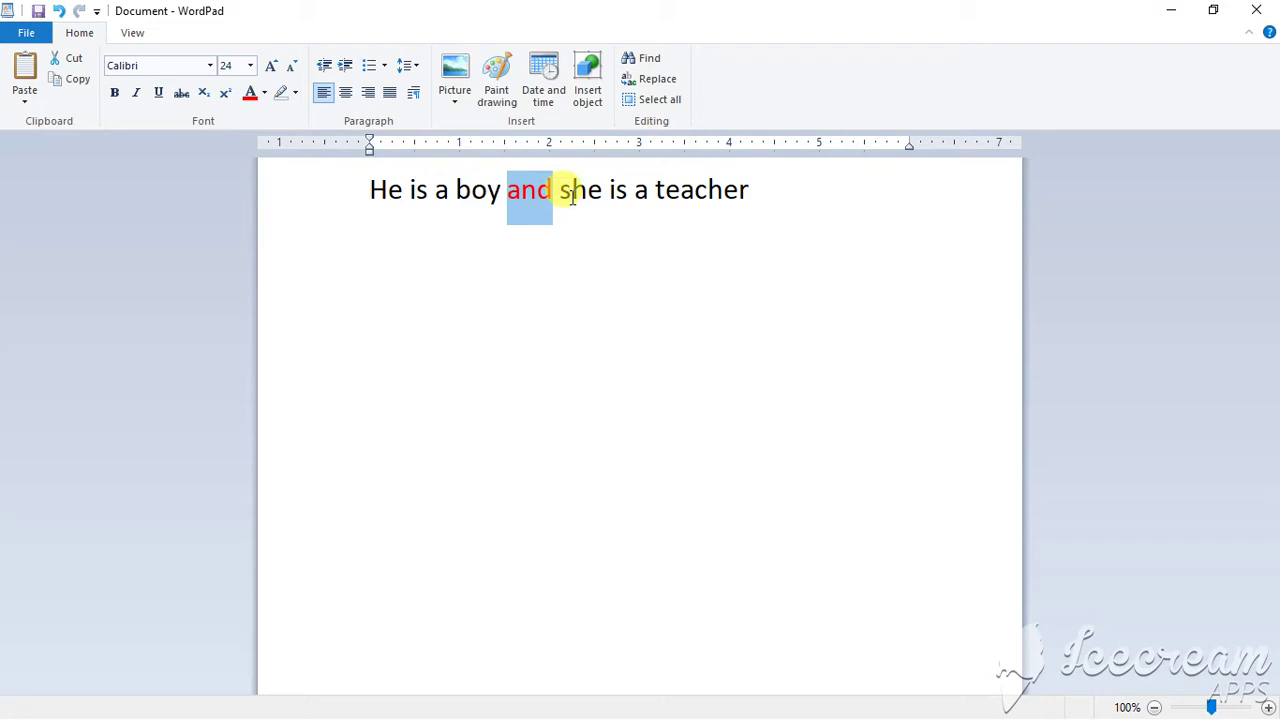
pyautogui.click(612, 190)
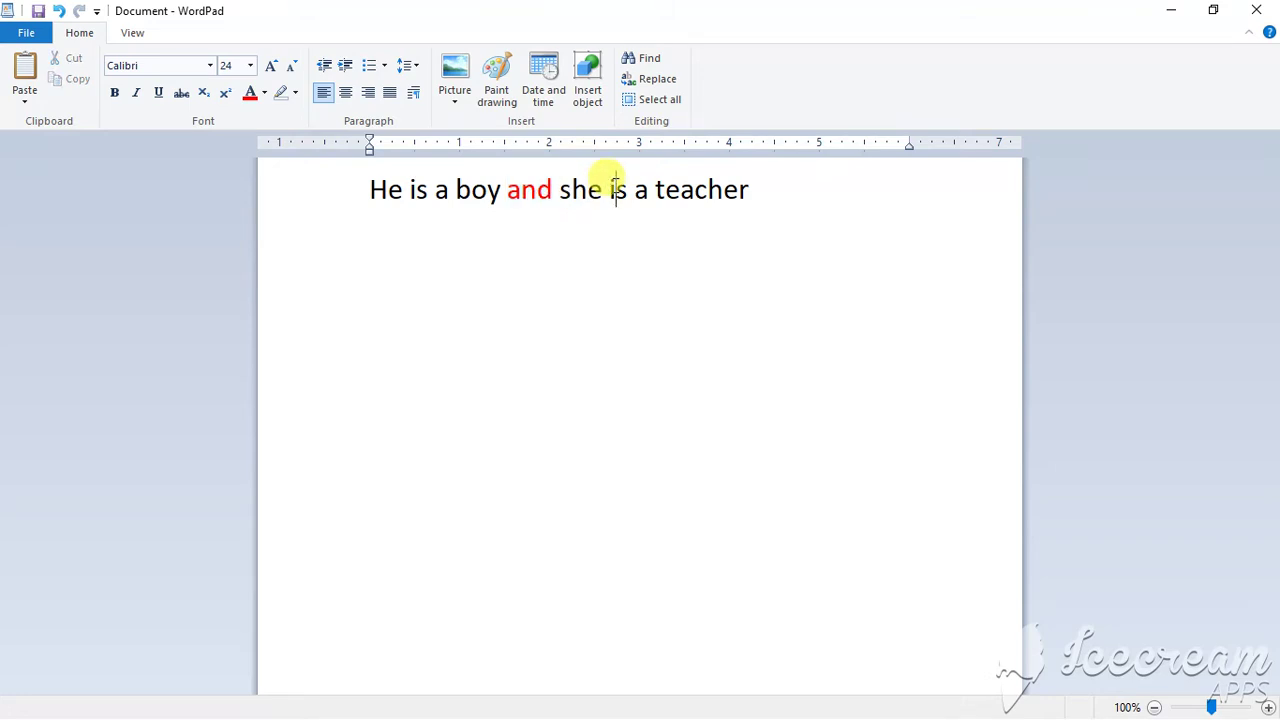
# Step: Highlight 'she is a' in yellow, then undo the highlight
pyautogui.moveTo(652, 190); pyautogui.dragTo(560, 190)
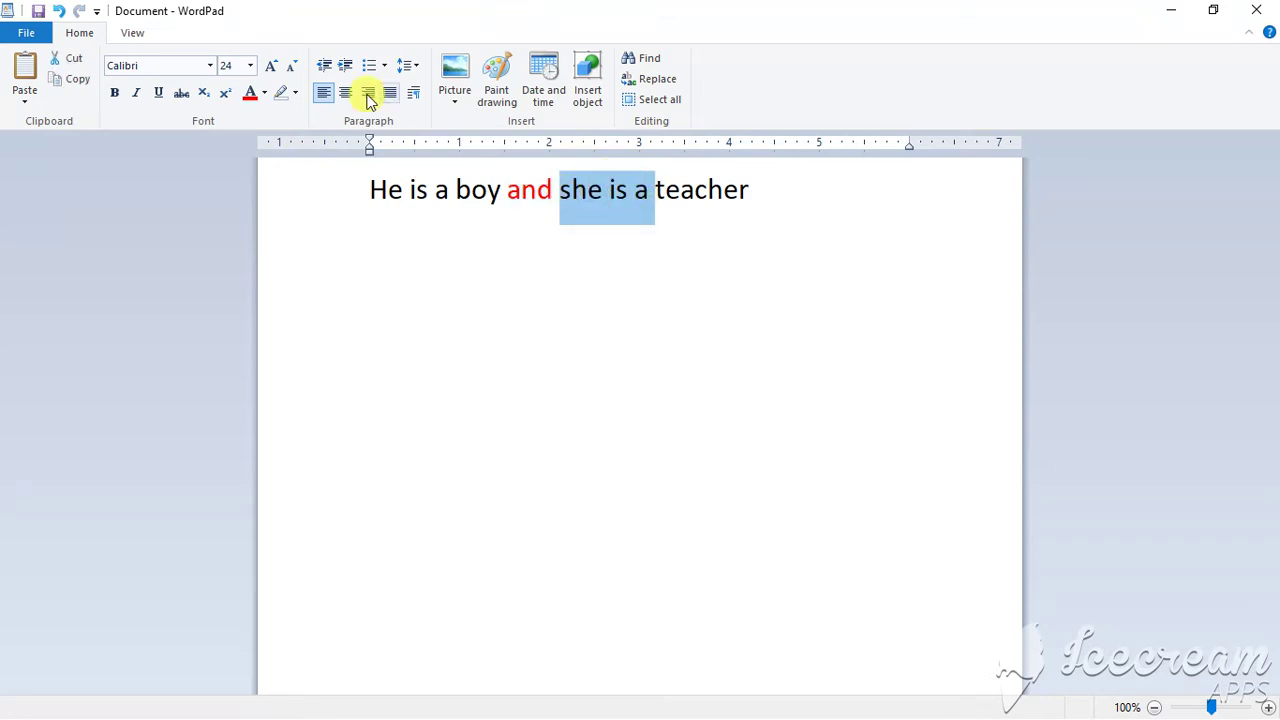
pyautogui.click(295, 93)
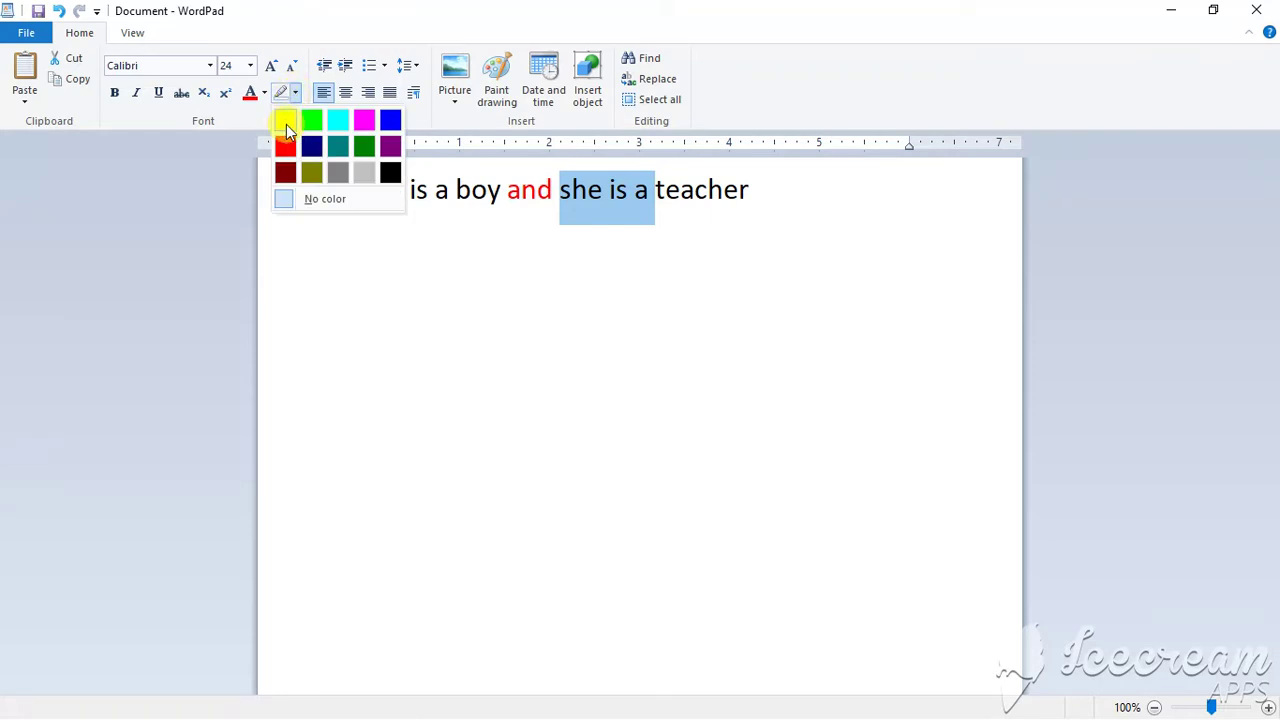
pyautogui.click(286, 124)
pyautogui.click(455, 190)
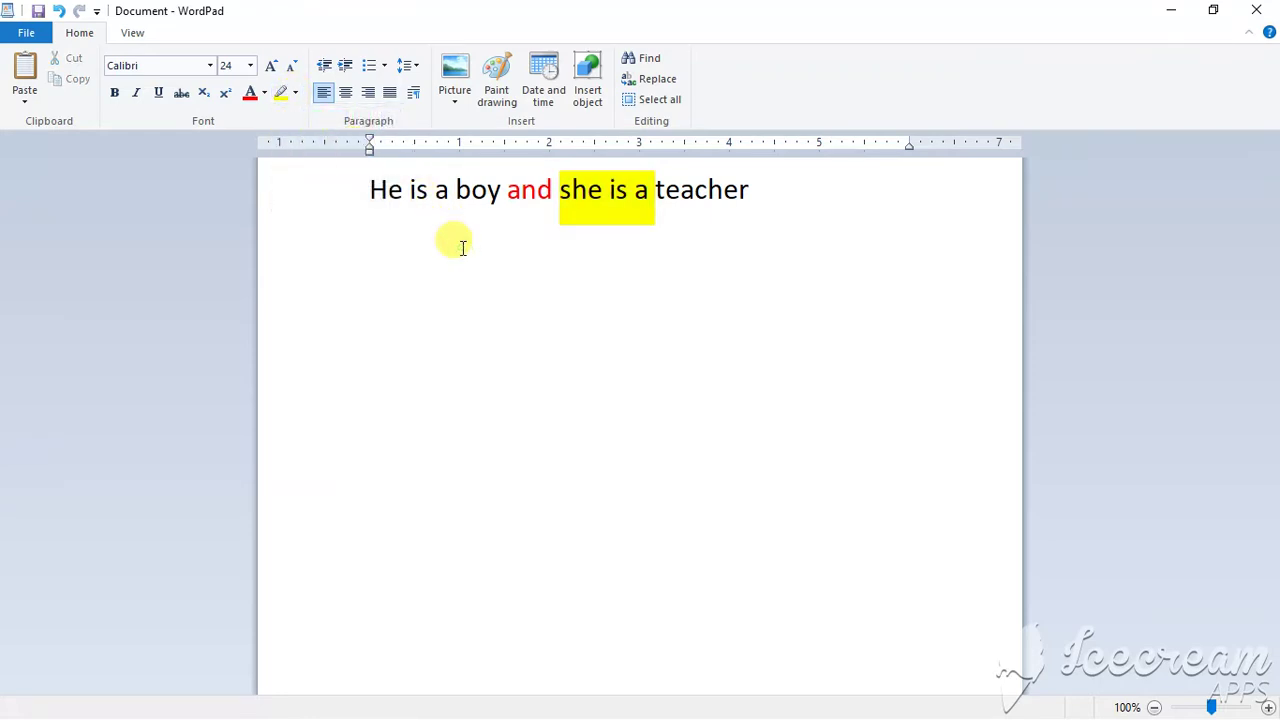
pyautogui.hotkey('ctrl', 'z')
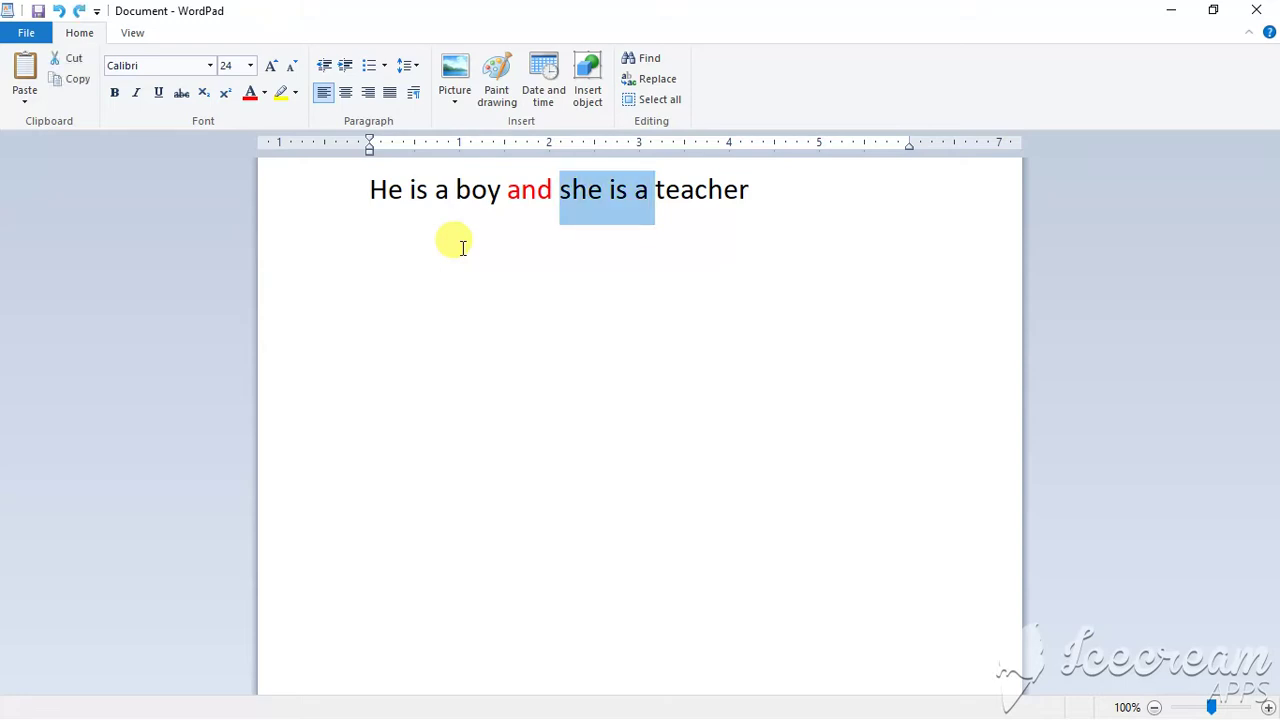
# Step: Cut 'she is a teacher' and paste it onto a new line below
pyautogui.click(790, 240)
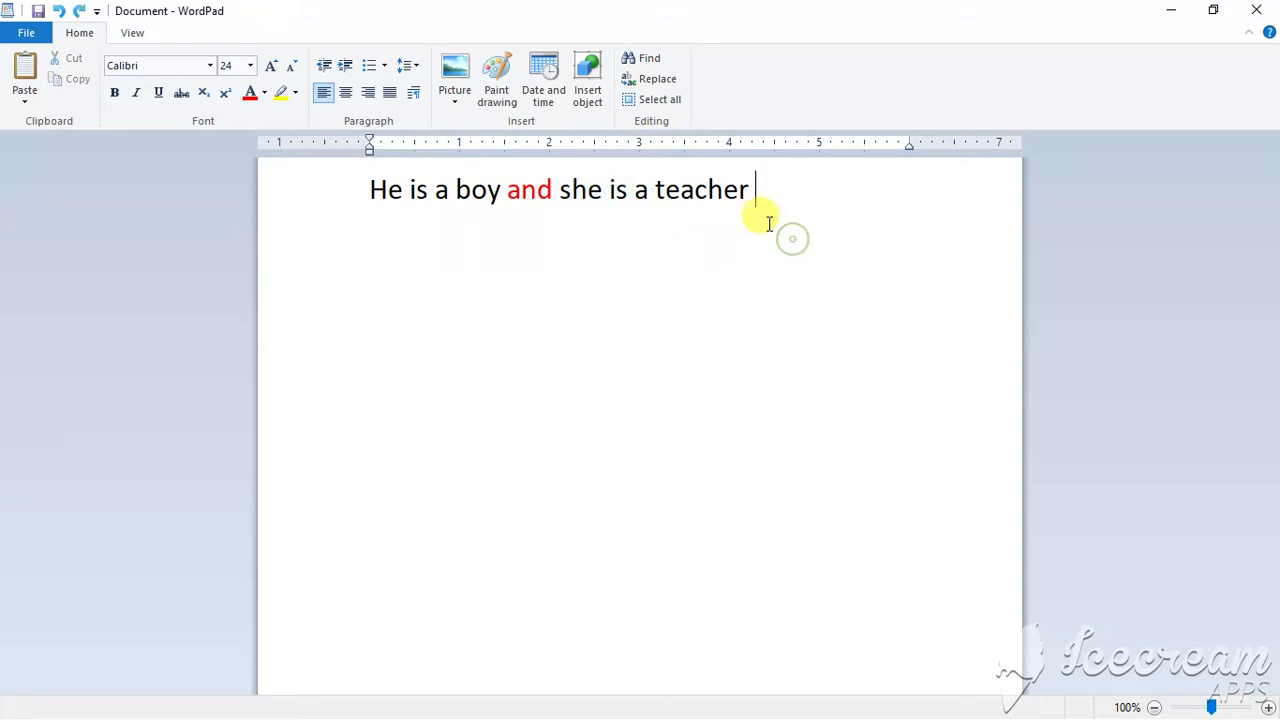
pyautogui.moveTo(755, 192); pyautogui.dragTo(560, 192)
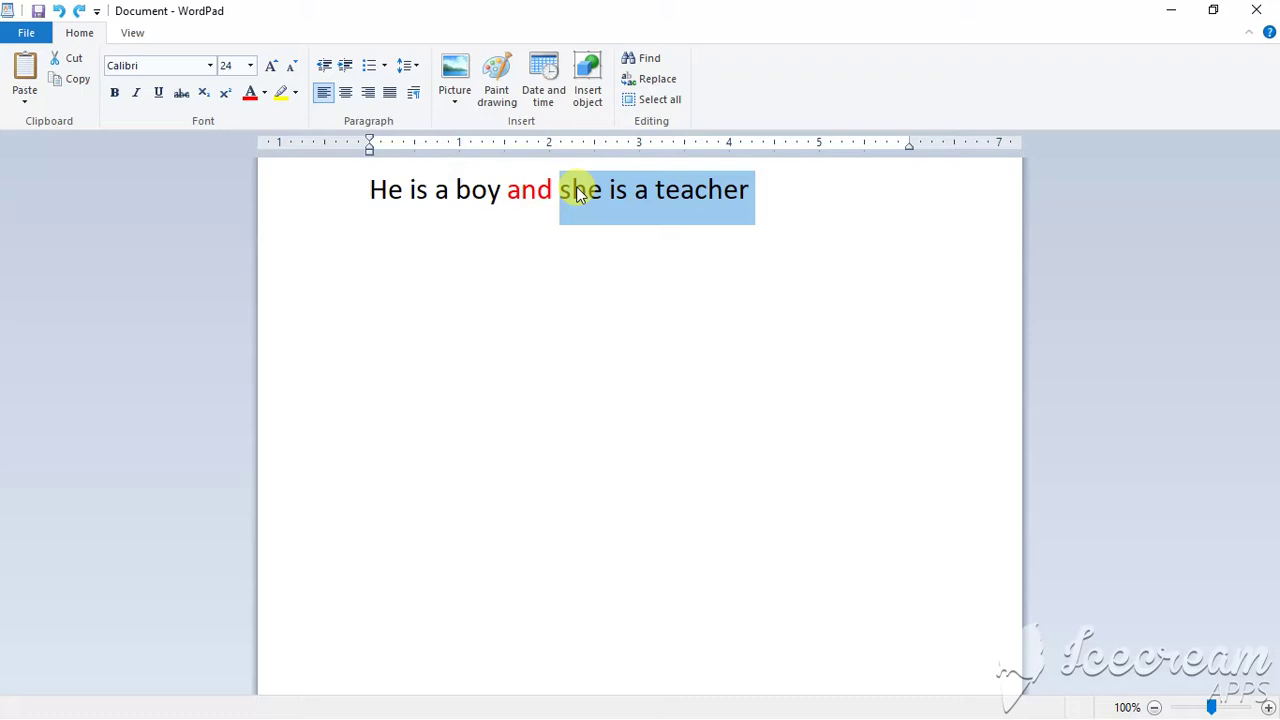
pyautogui.click(74, 58)
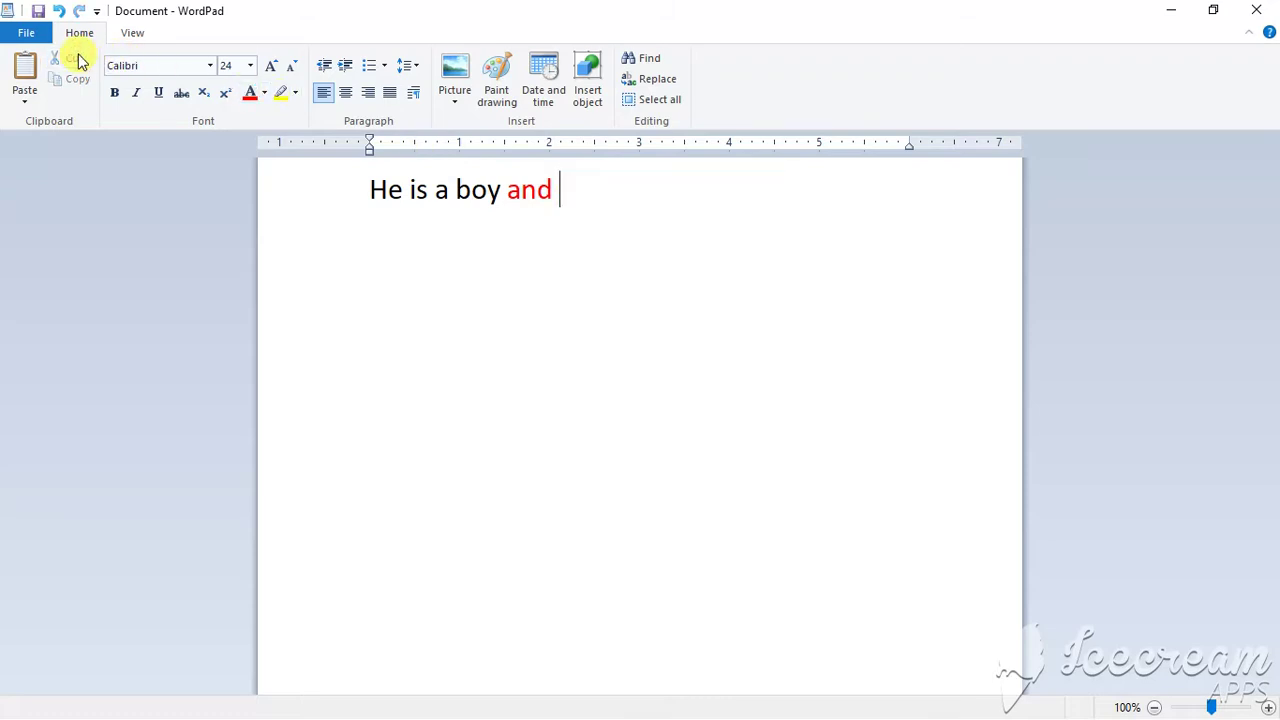
pyautogui.press('Return')
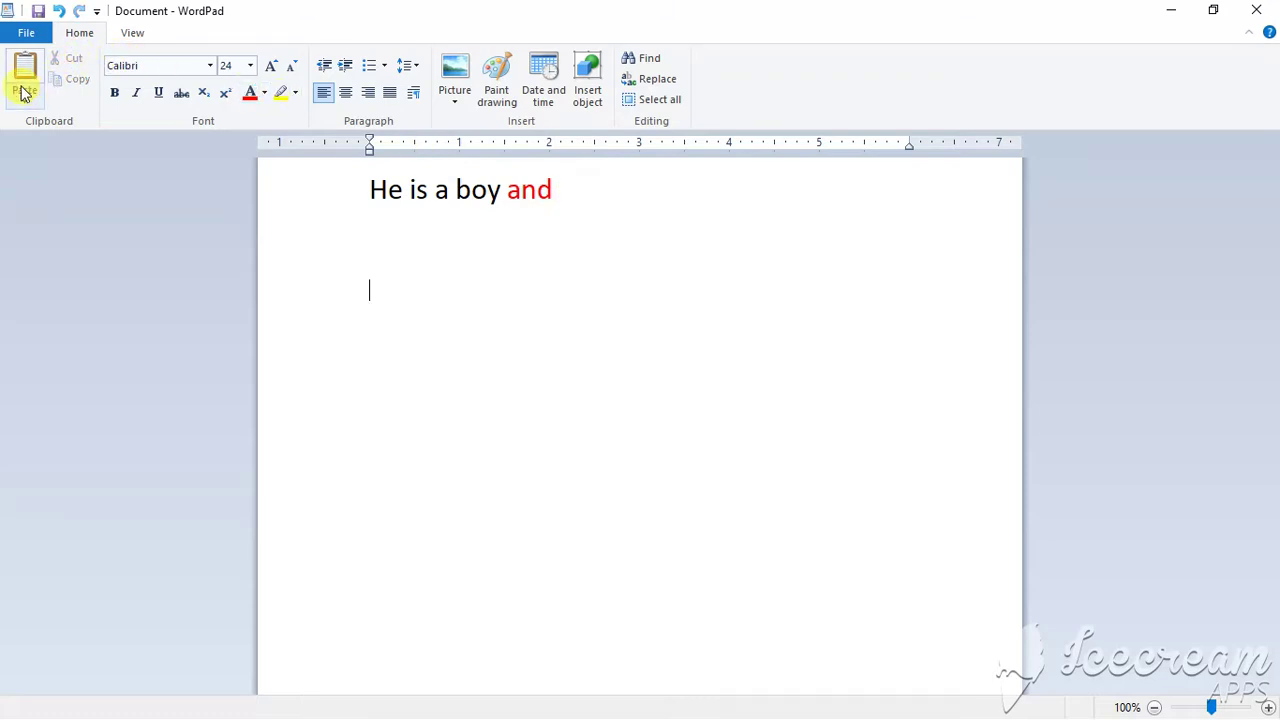
pyautogui.click(24, 75)
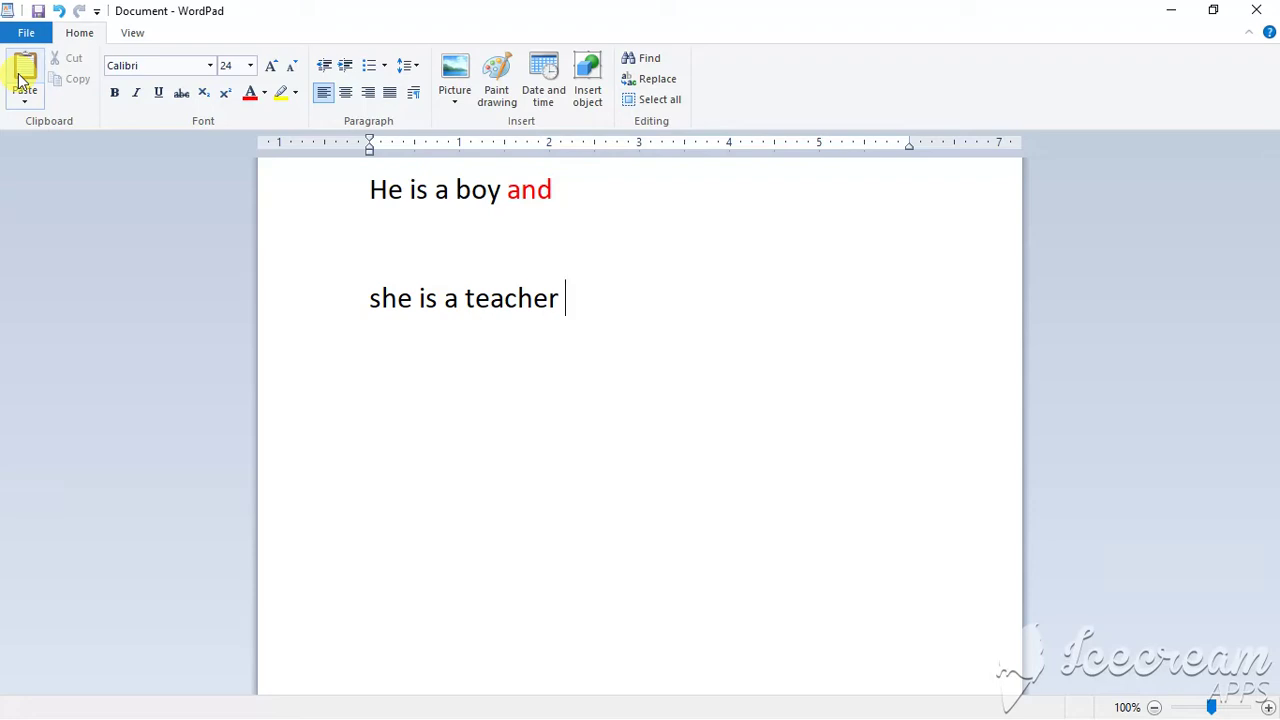
# Step: Paste a second 'she is a teacher' on a new line beneath the first
pyautogui.moveTo(562, 299); pyautogui.dragTo(355, 302)
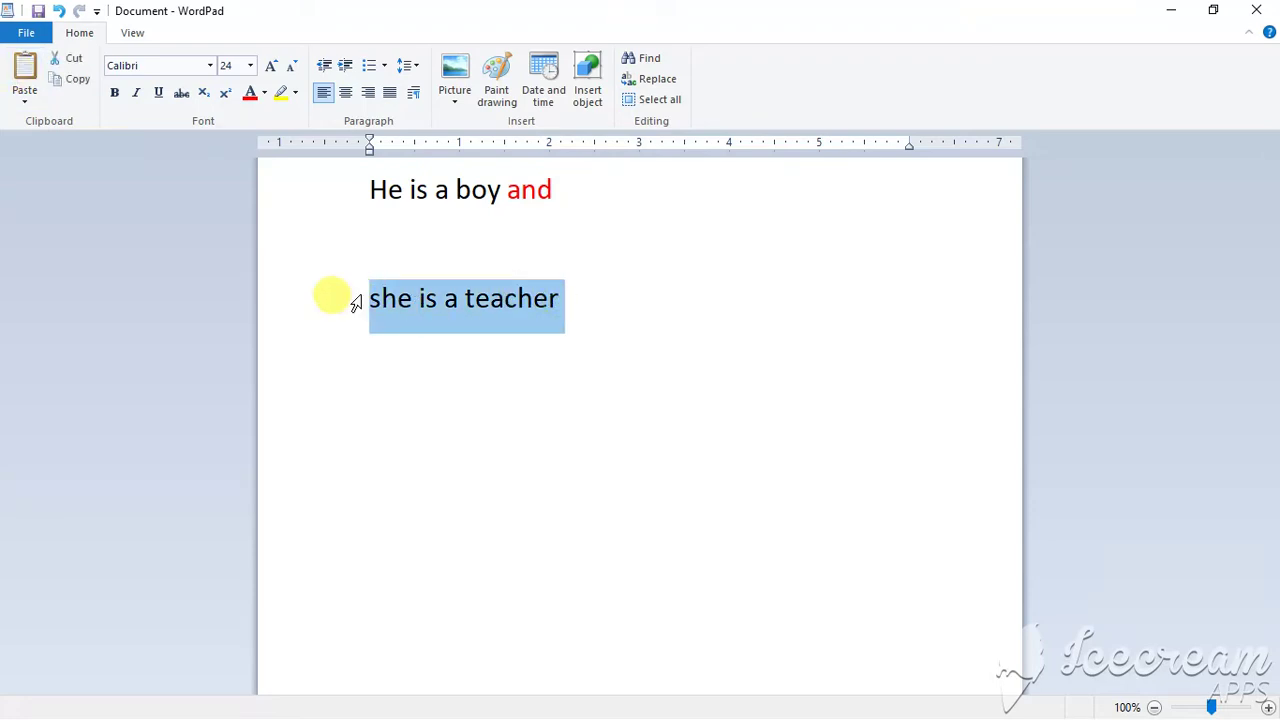
pyautogui.click(563, 299)
pyautogui.press('Return')
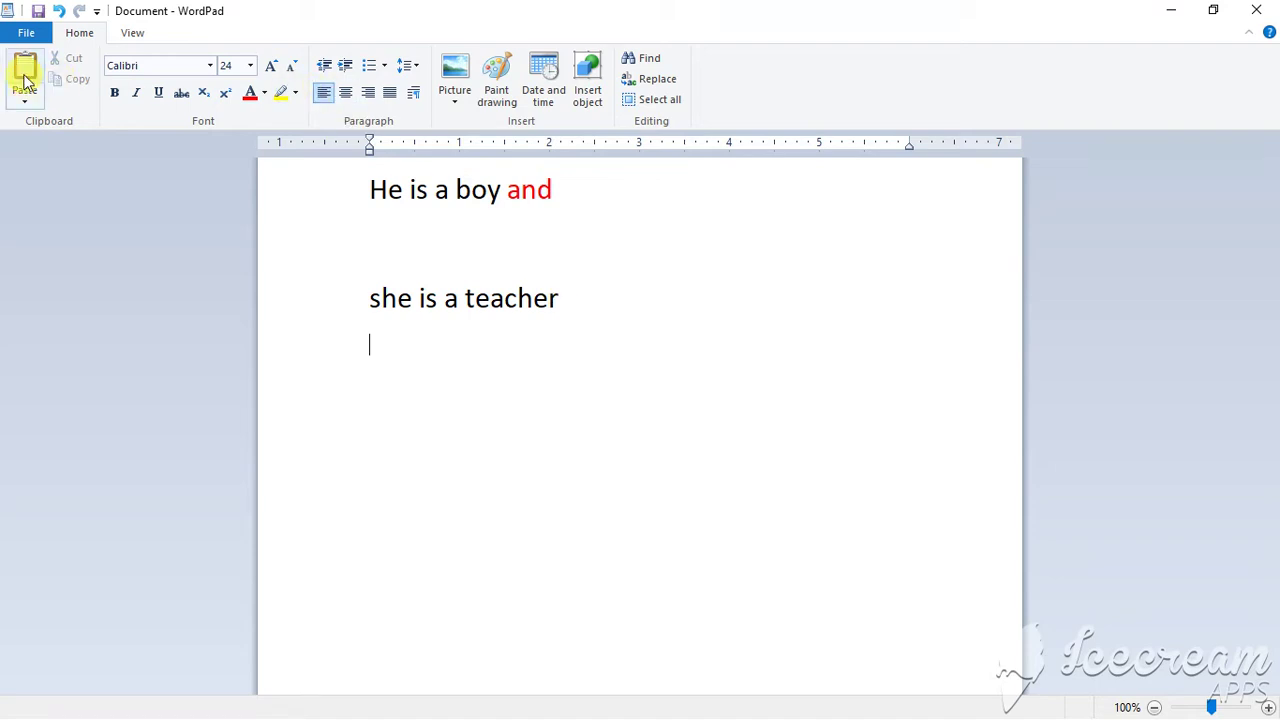
pyautogui.click(24, 78)
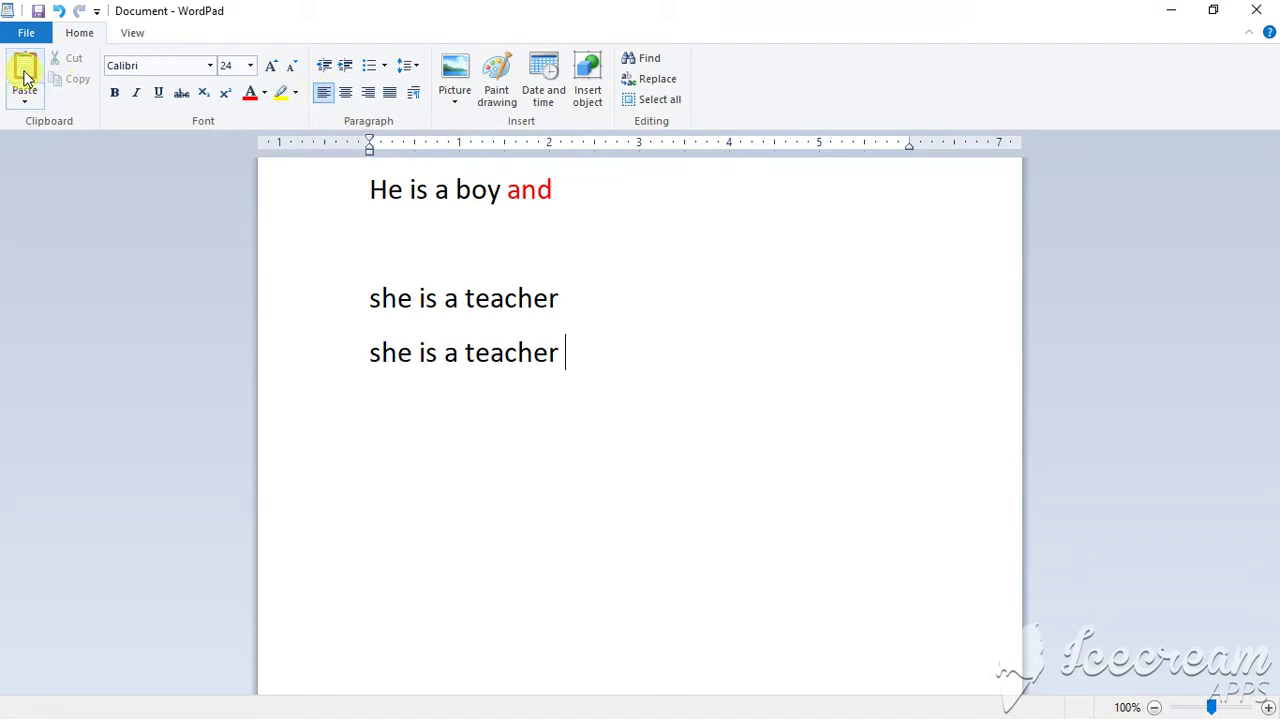
# Step: Indent and unindent the last line, then make it an uppercase-letter list item 'A.'
pyautogui.click(345, 66)
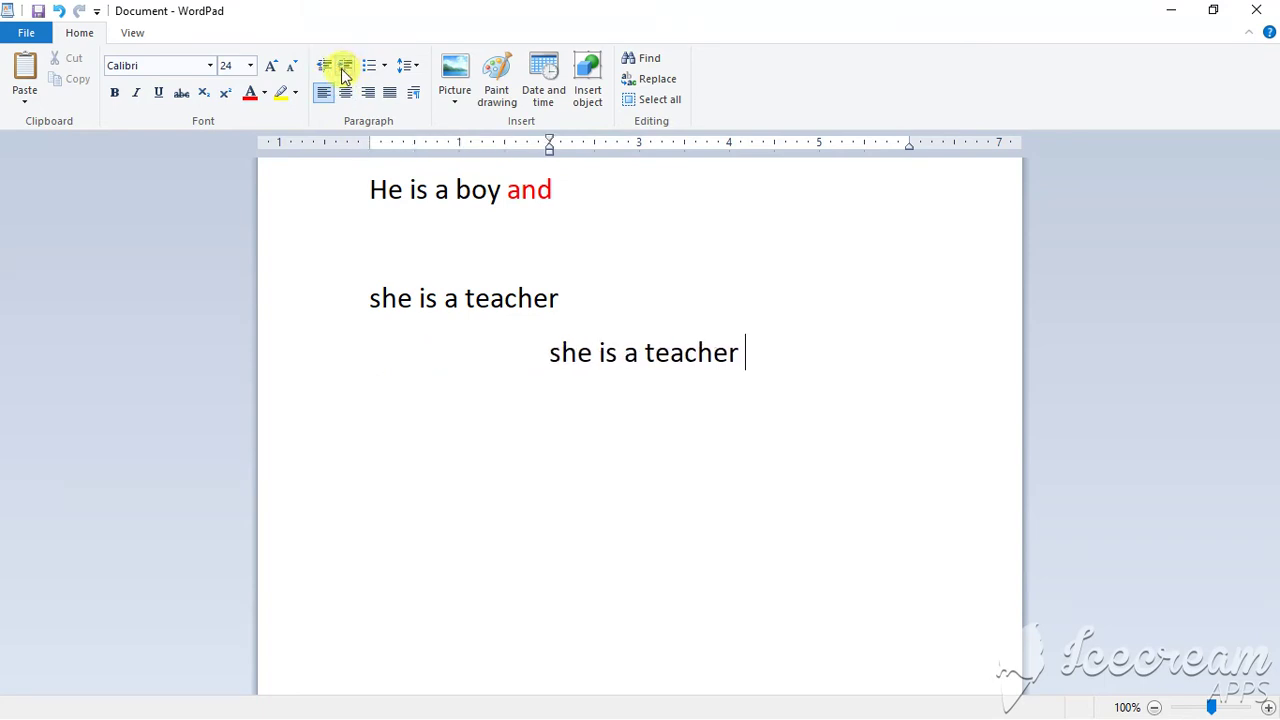
pyautogui.click(326, 66)
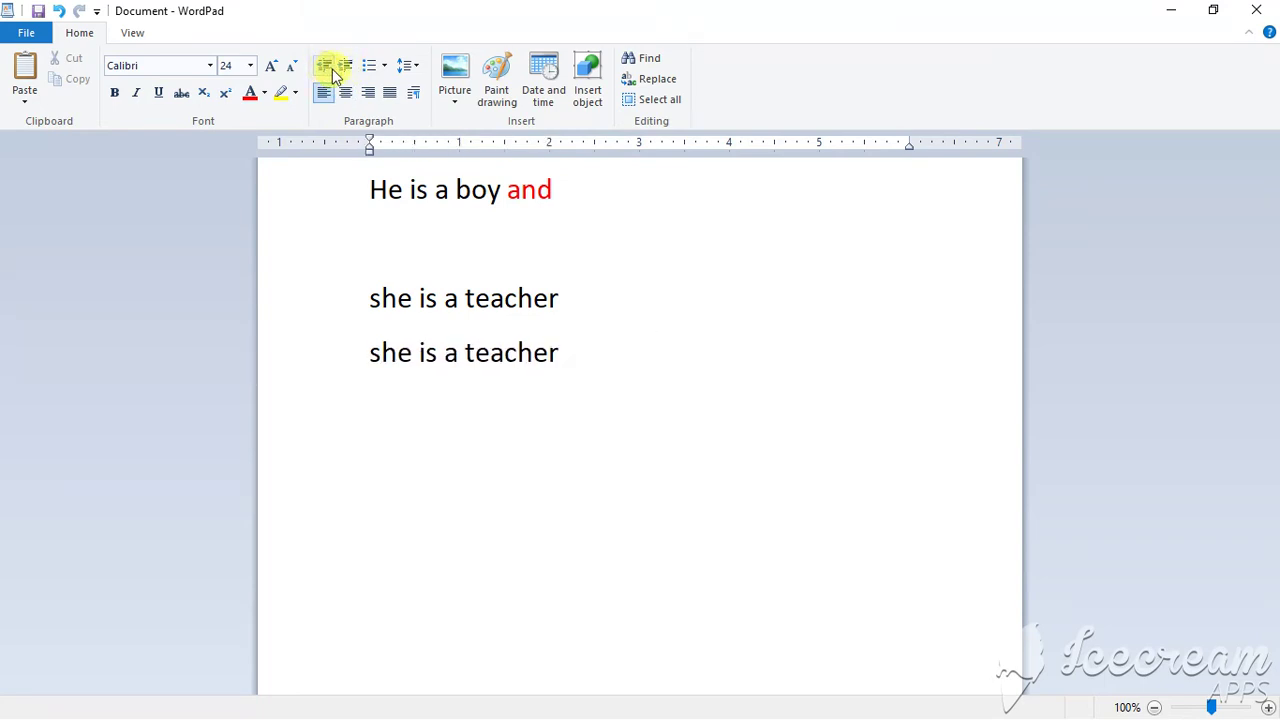
pyautogui.click(384, 66)
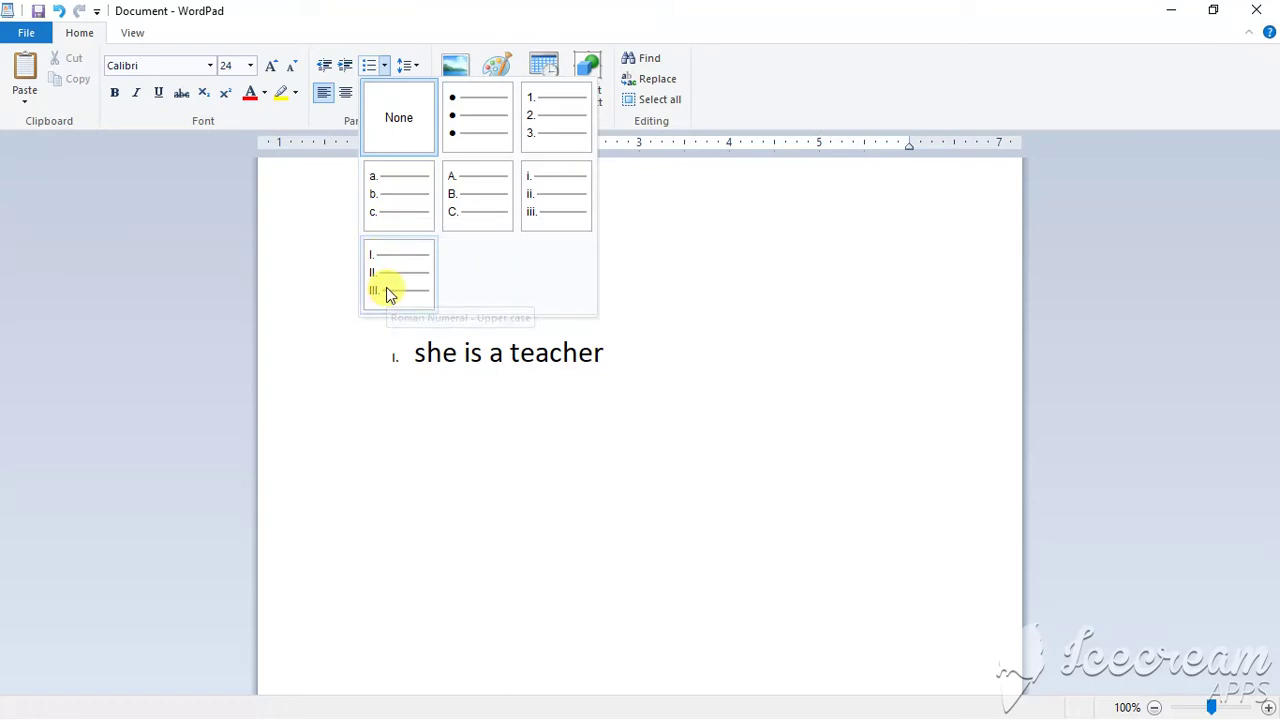
pyautogui.click(488, 193)
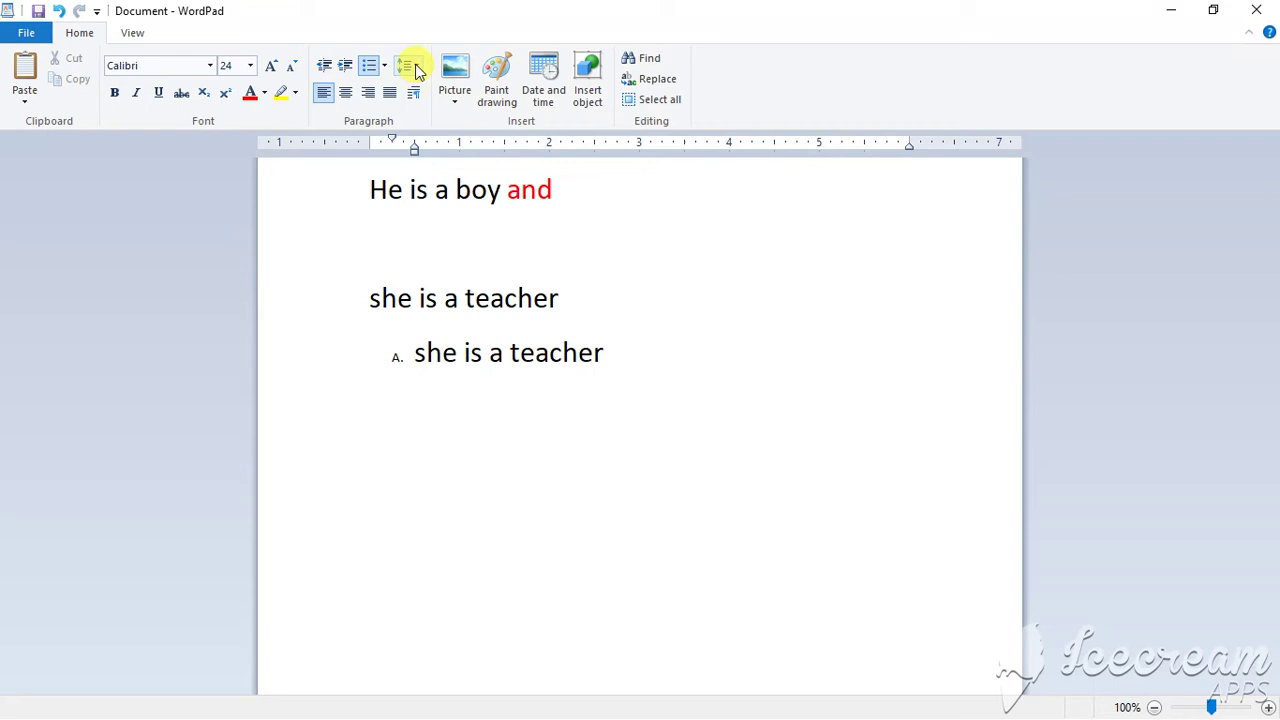
# Step: Select both teacher lines, try 1.5 and 2 line spacing, and remove paragraph spacing
pyautogui.moveTo(605, 353)
pyautogui.mouseDown()
pyautogui.moveTo(356, 241)
pyautogui.moveTo(356, 298)
pyautogui.mouseUp()
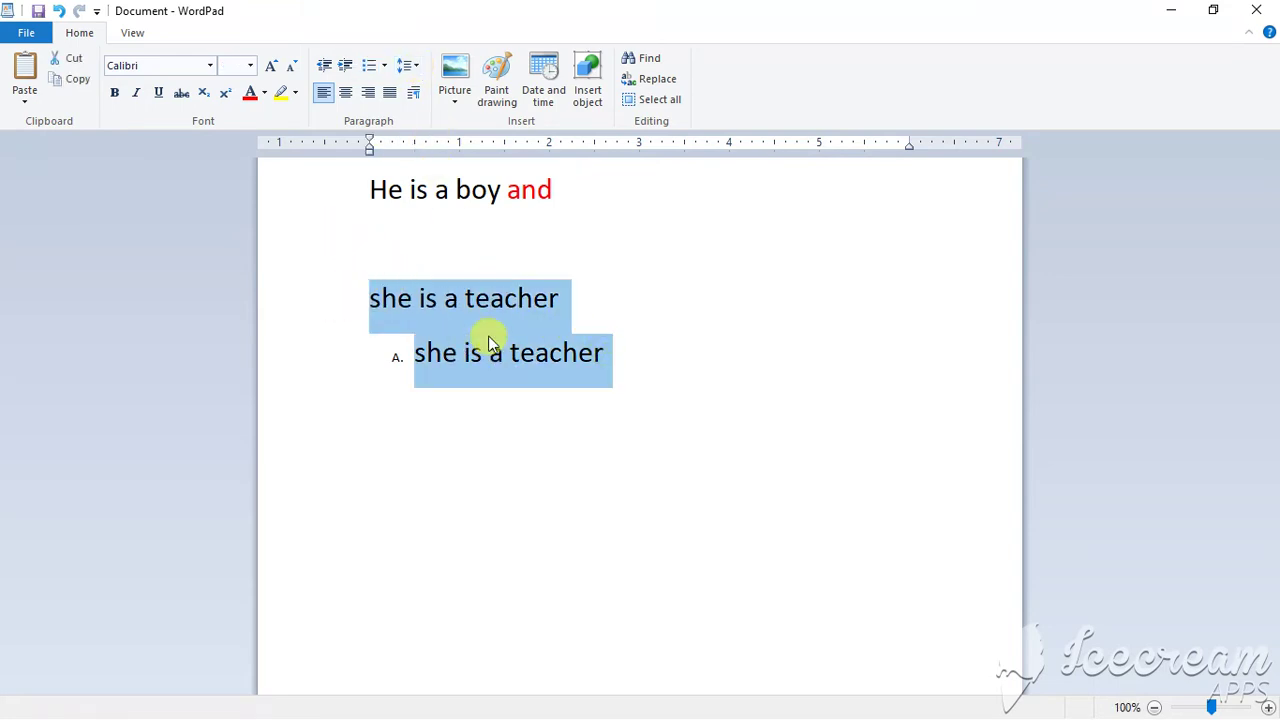
pyautogui.click(410, 66)
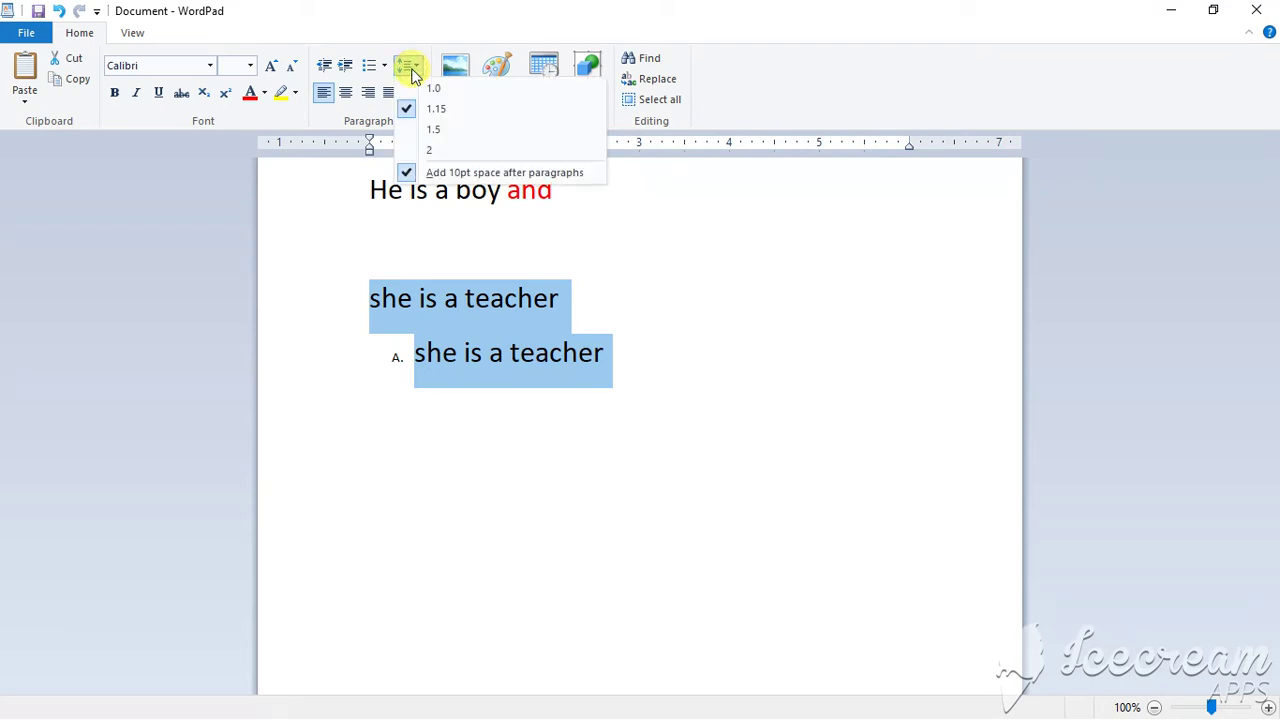
pyautogui.click(433, 131)
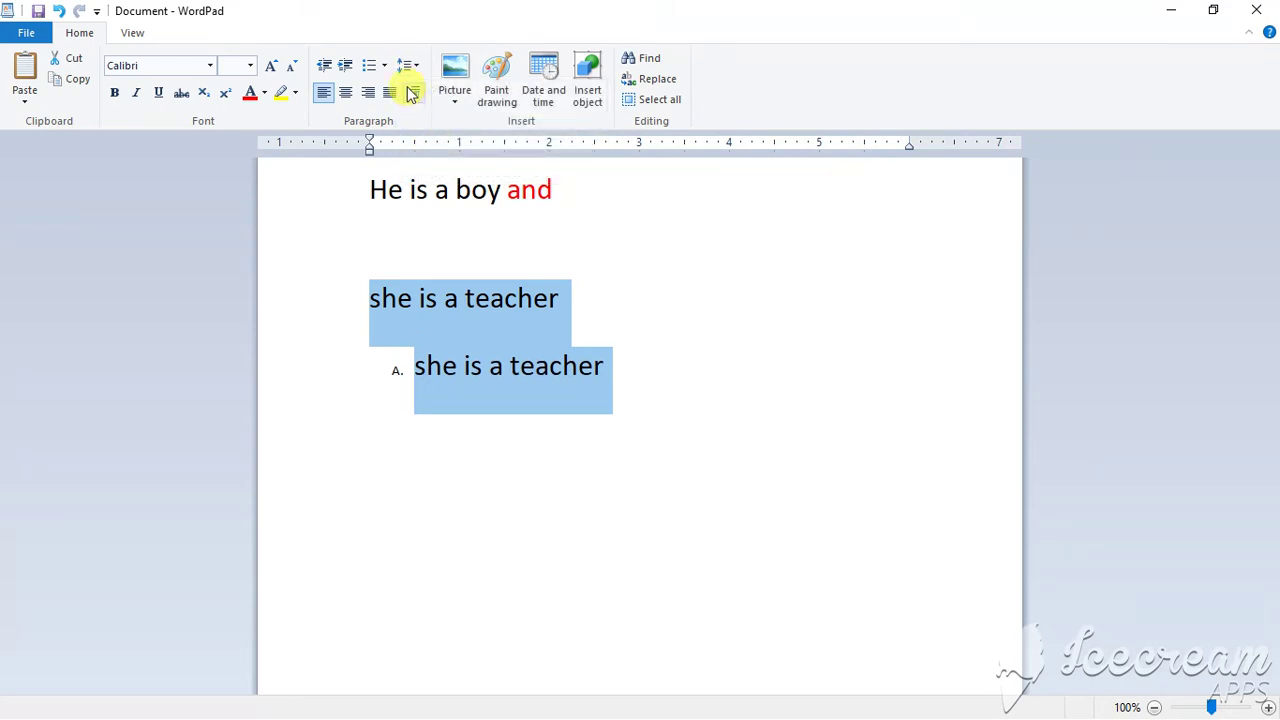
pyautogui.click(410, 66)
pyautogui.click(429, 151)
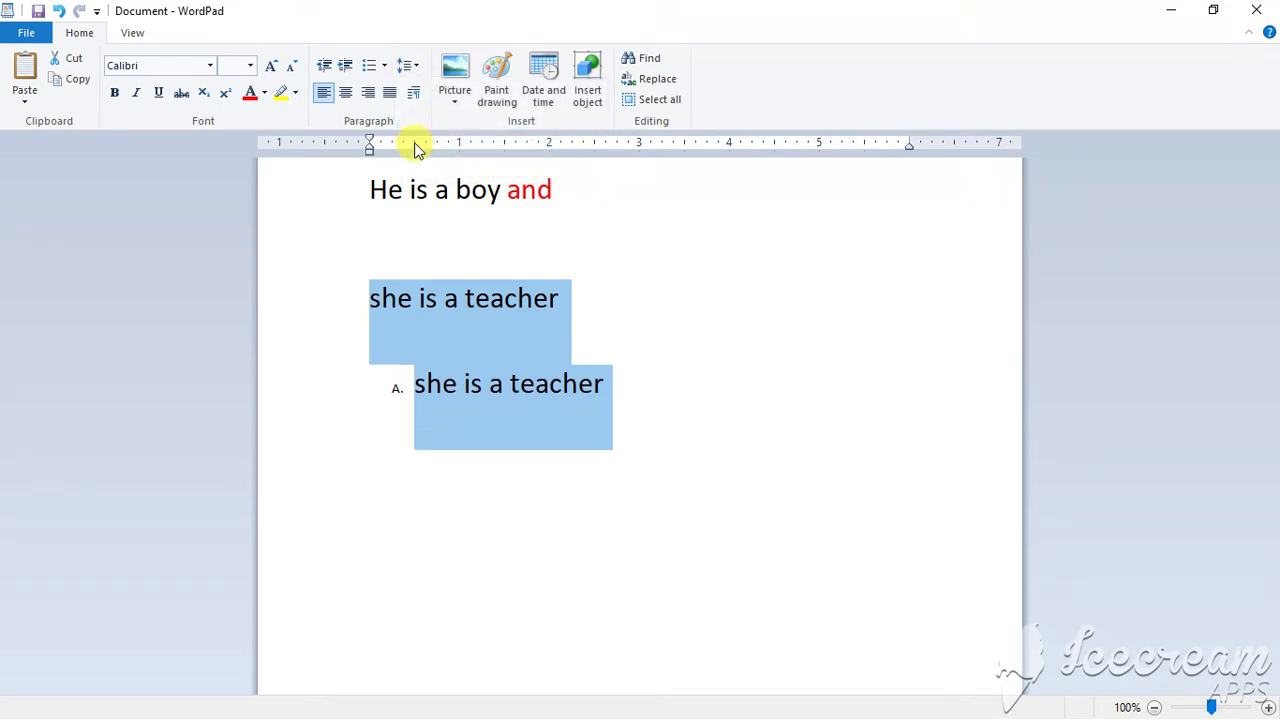
pyautogui.click(410, 66)
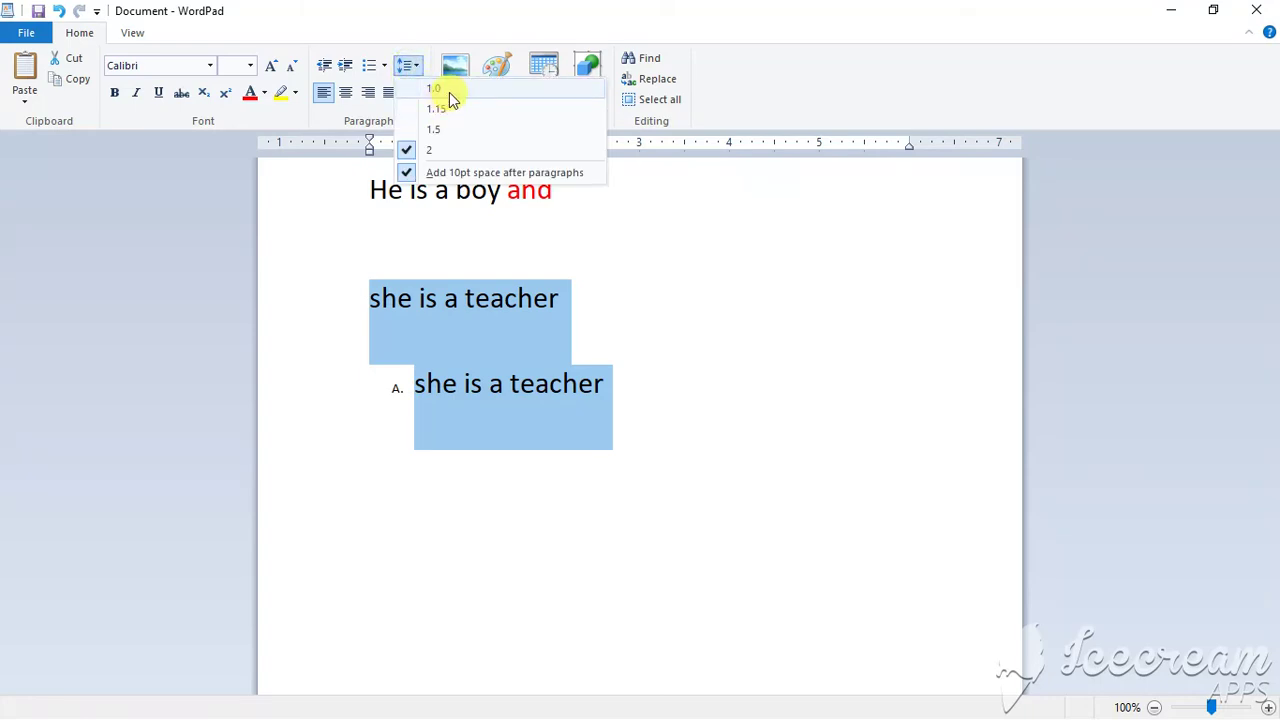
pyautogui.click(470, 172)
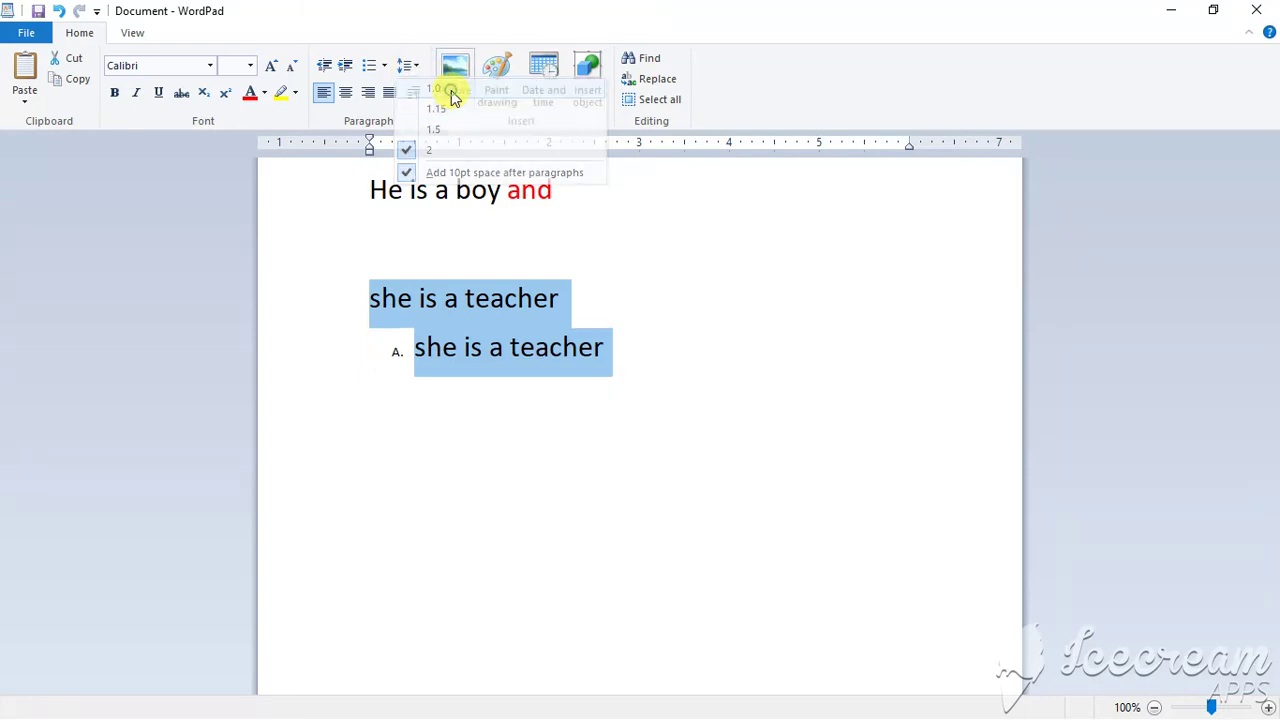
# Step: Try center and right alignment, then left-align the two teacher lines
pyautogui.click(345, 95)
pyautogui.click(367, 95)
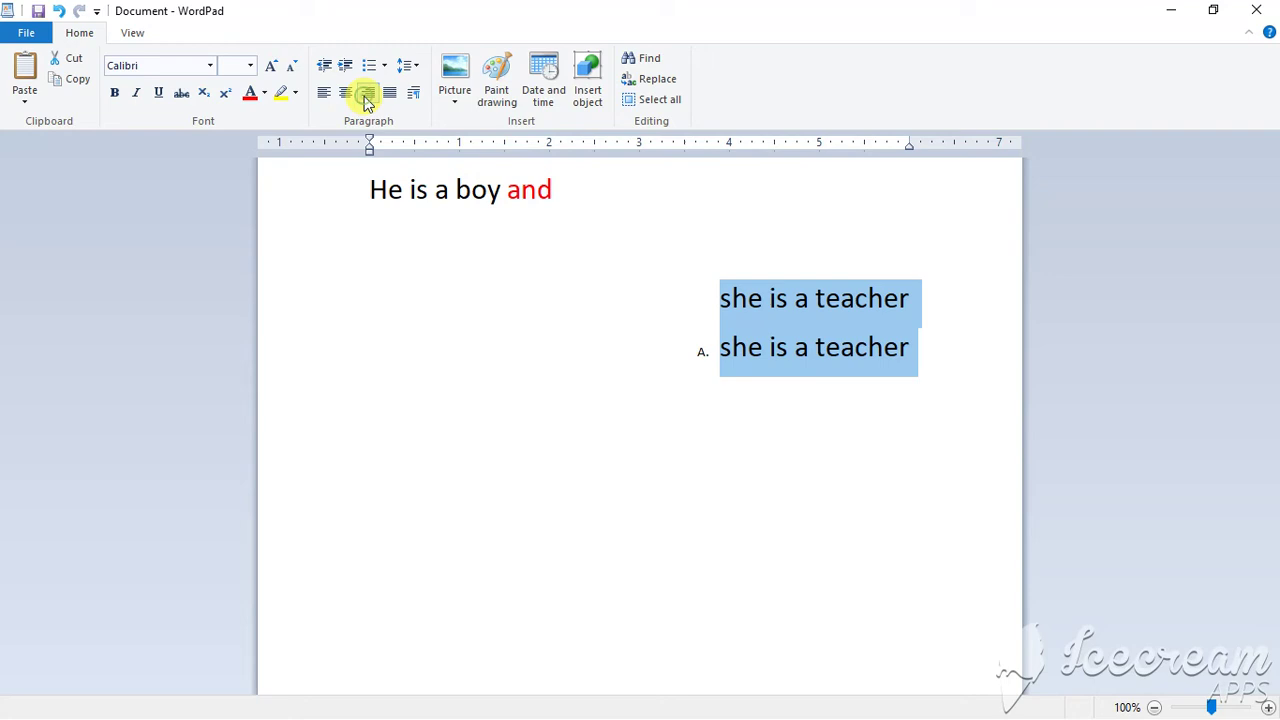
pyautogui.click(322, 95)
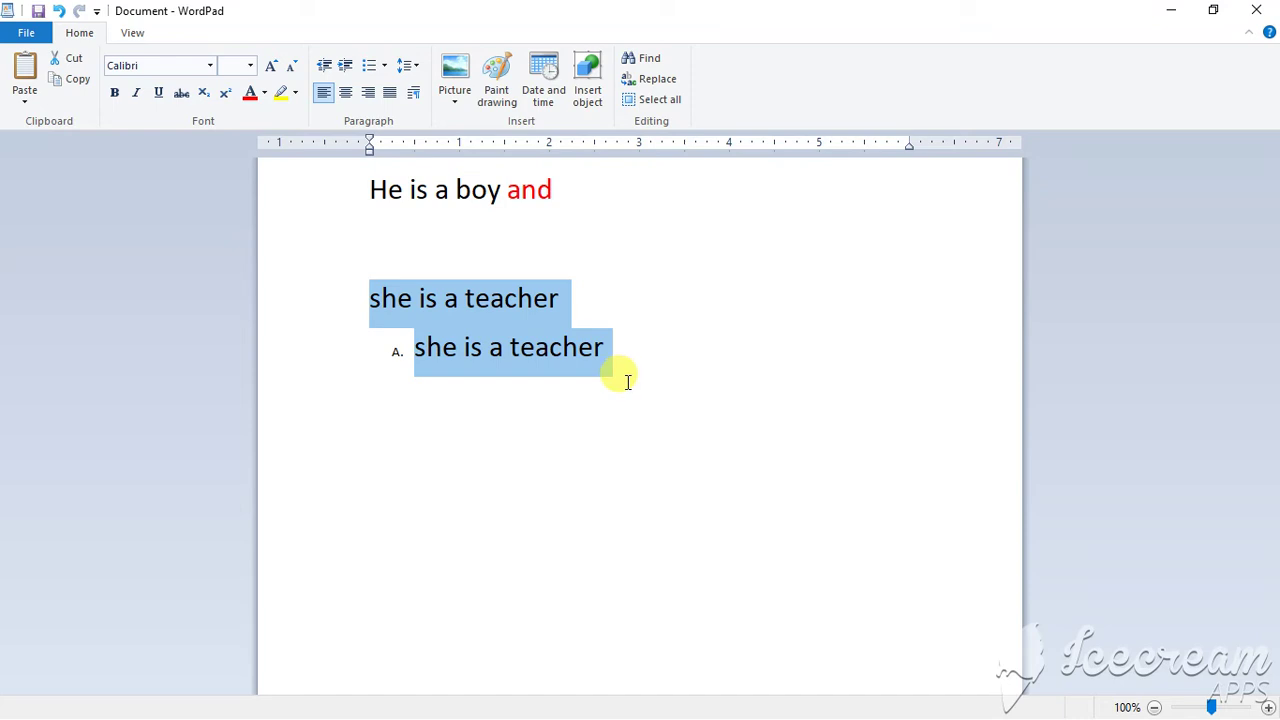
# Step: Launch Microsoft Word by running 'winword' from the Win+R dialog
pyautogui.press('super')
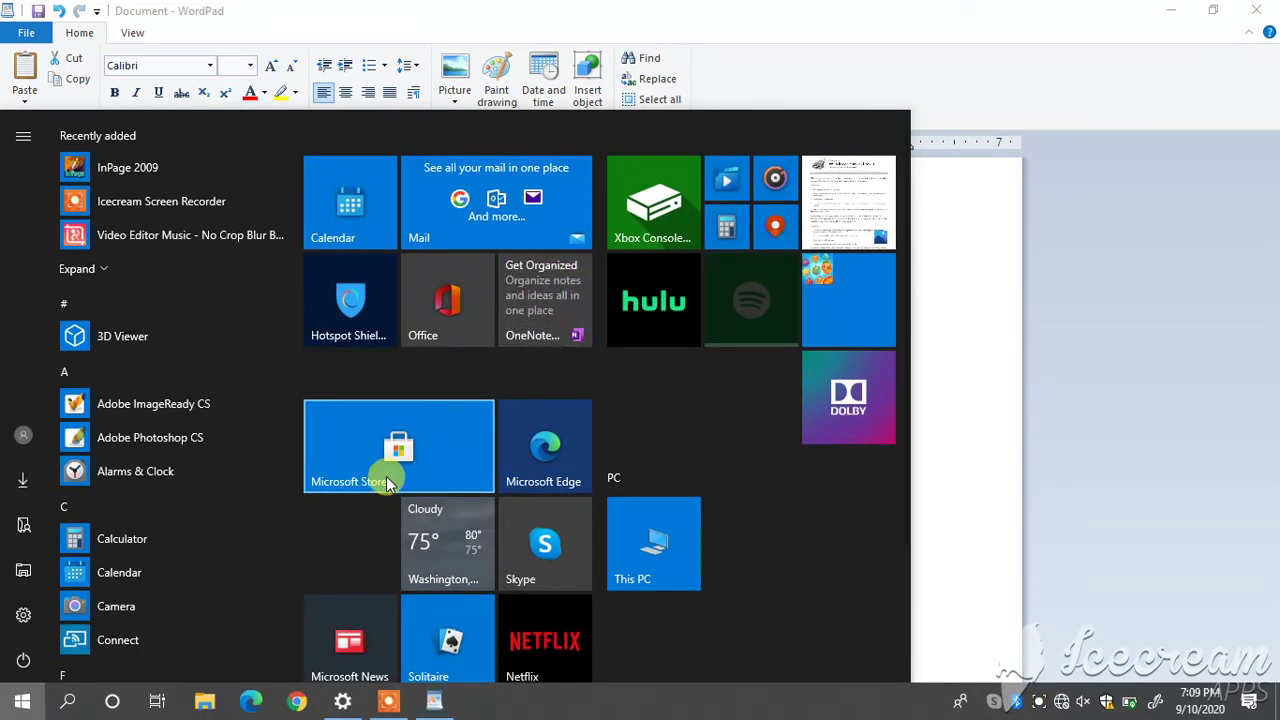
pyautogui.press('super+r')
pyautogui.write('wi')
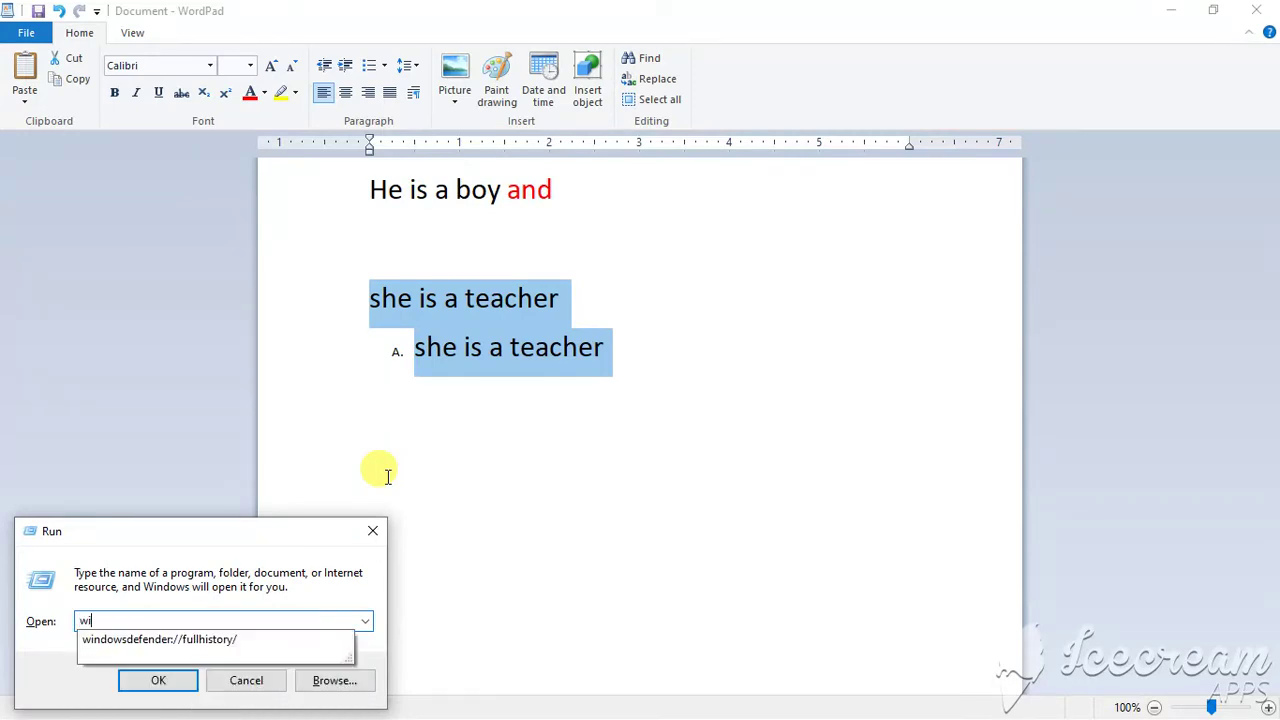
pyautogui.write('nw')
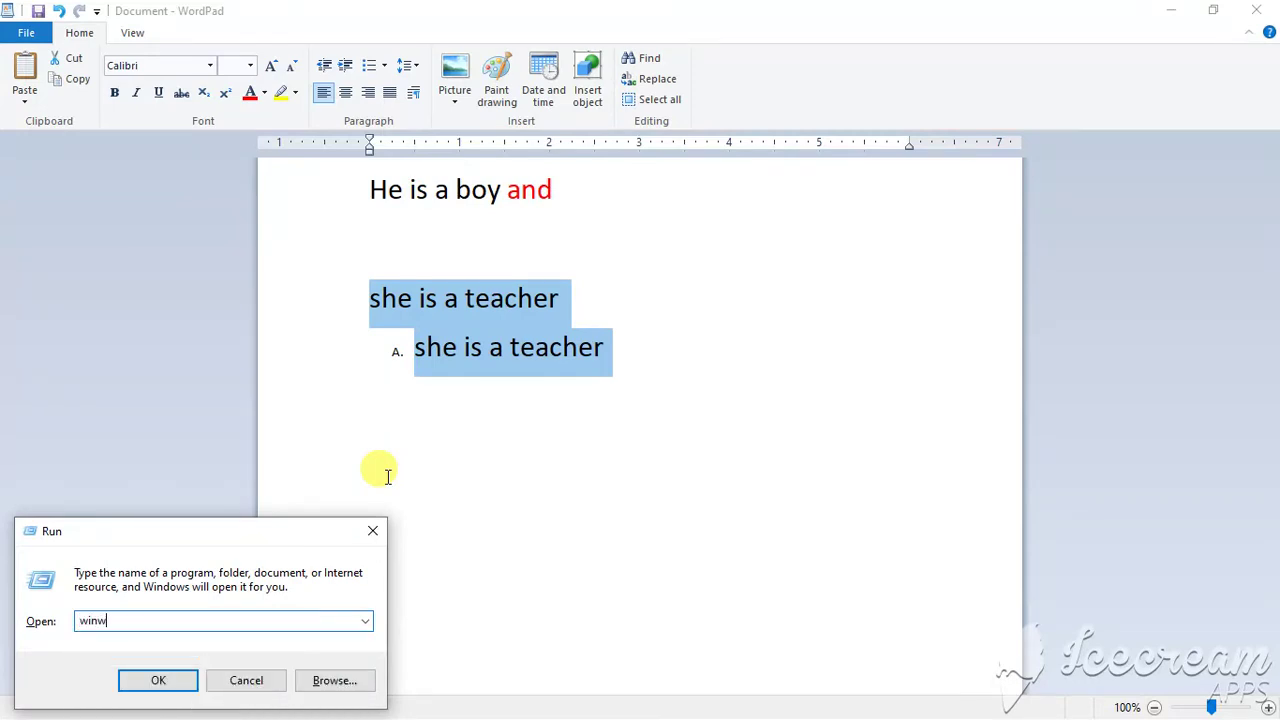
pyautogui.press('Return')
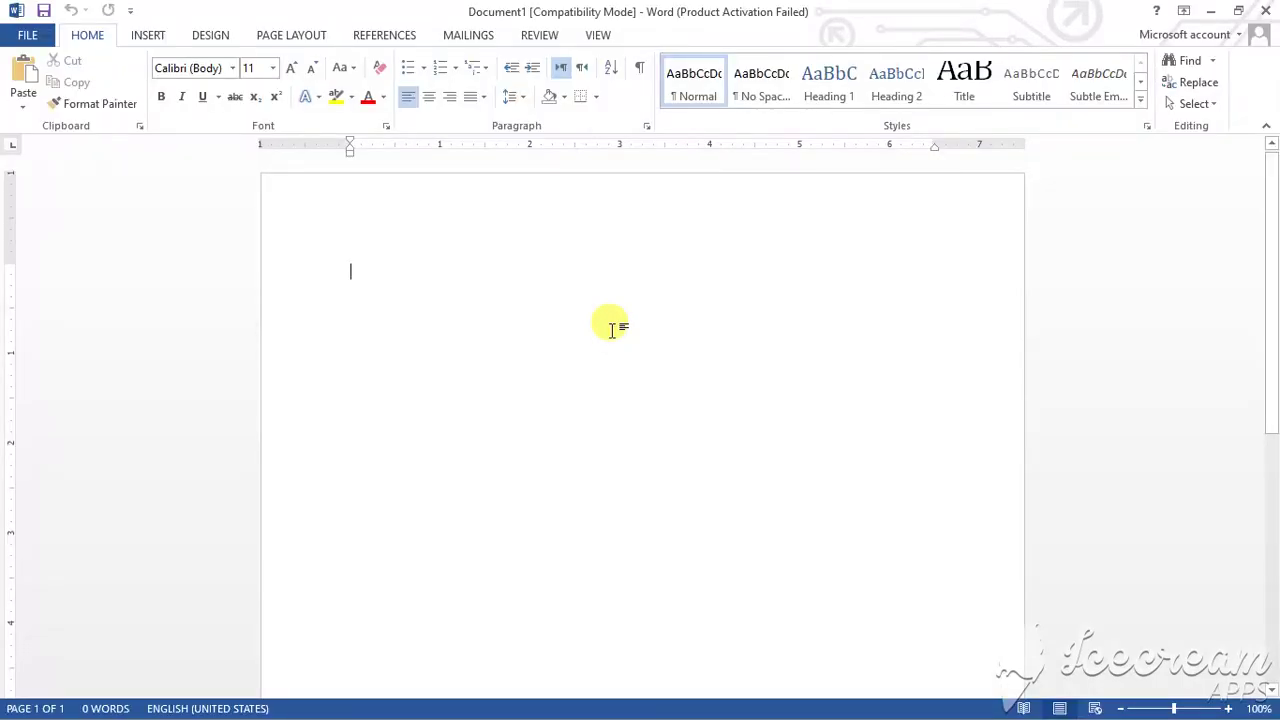
pyautogui.write('=rand')
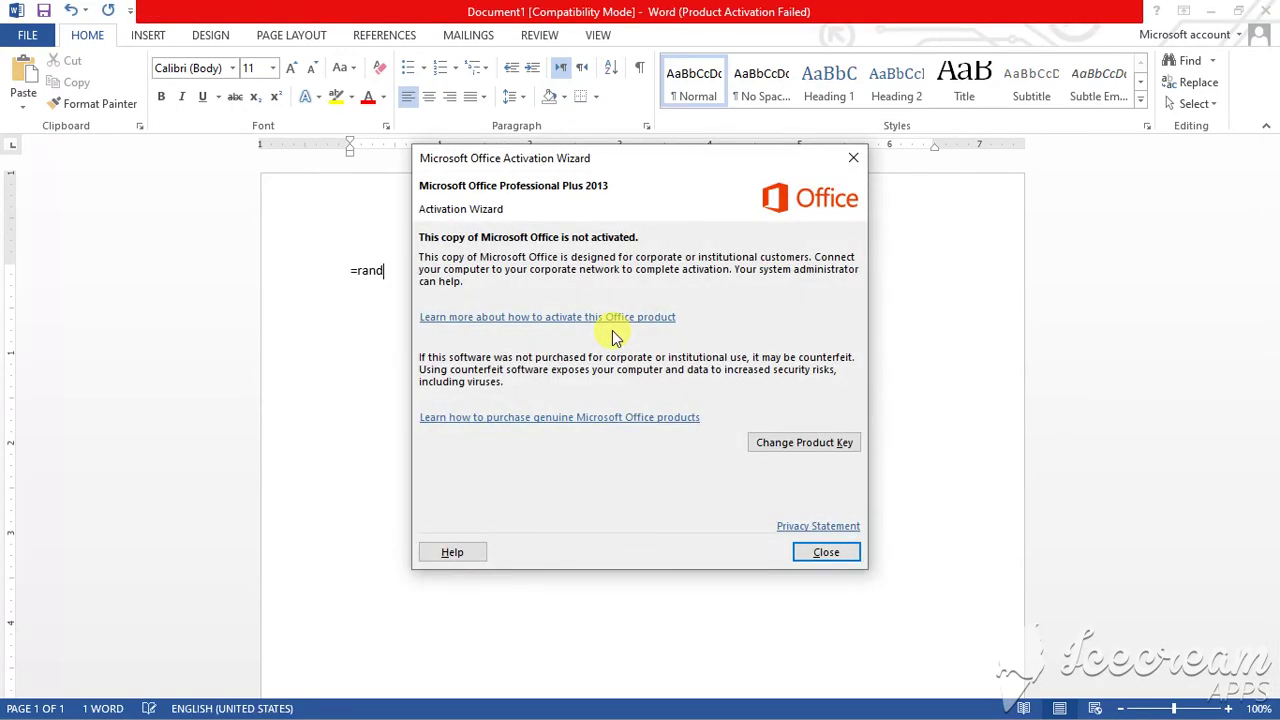
# Step: Dismiss the activation notice, generate two =rand(2) paragraphs, select them, and minimize Word
pyautogui.click(826, 552)
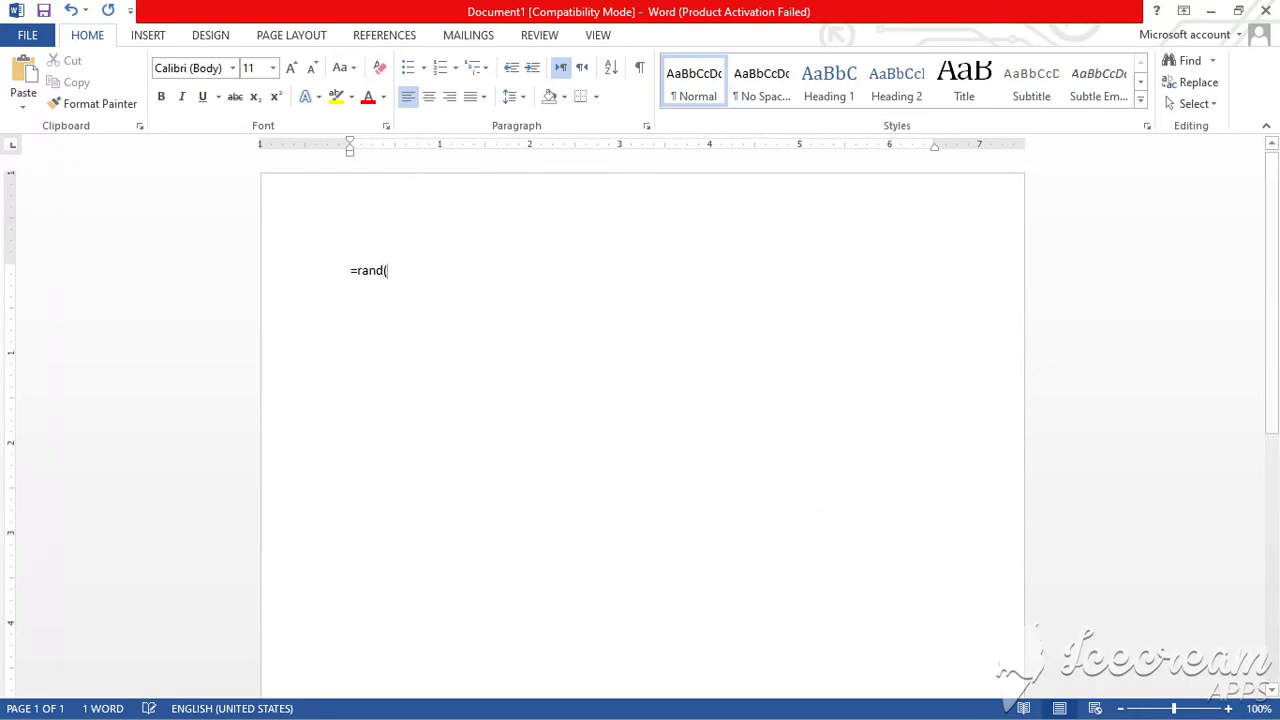
pyautogui.write('(')
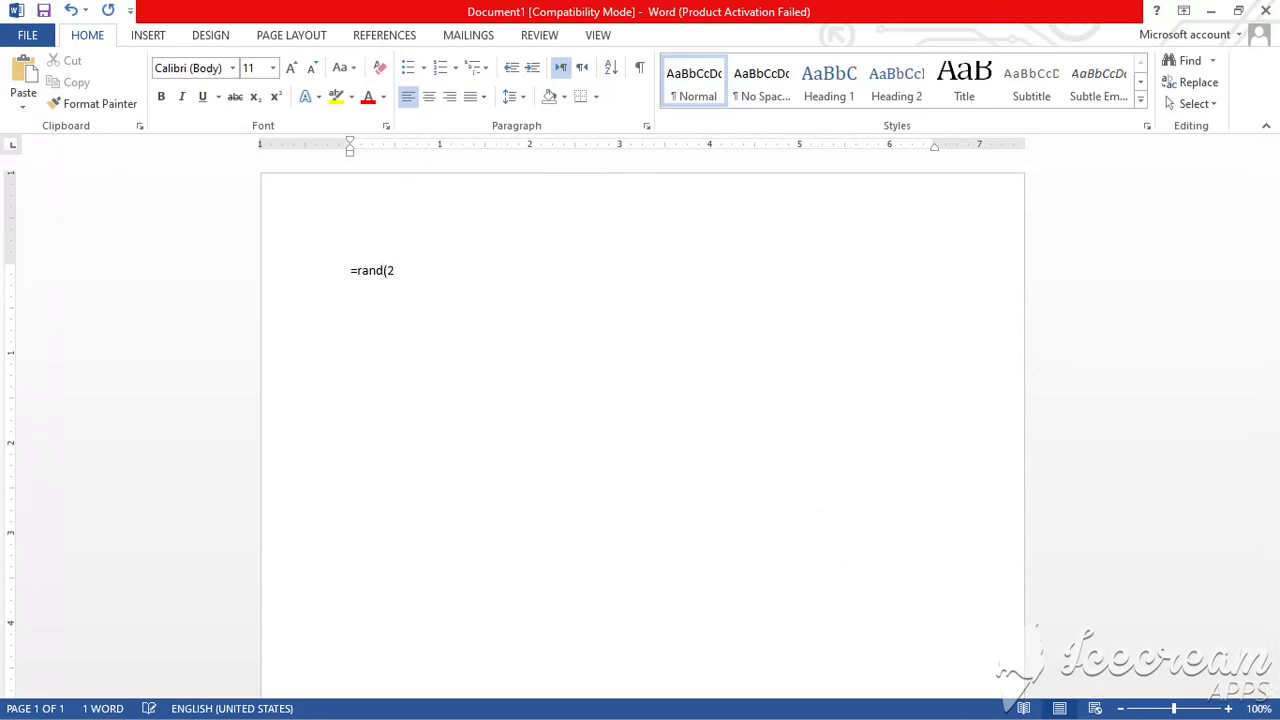
pyautogui.press('Return')
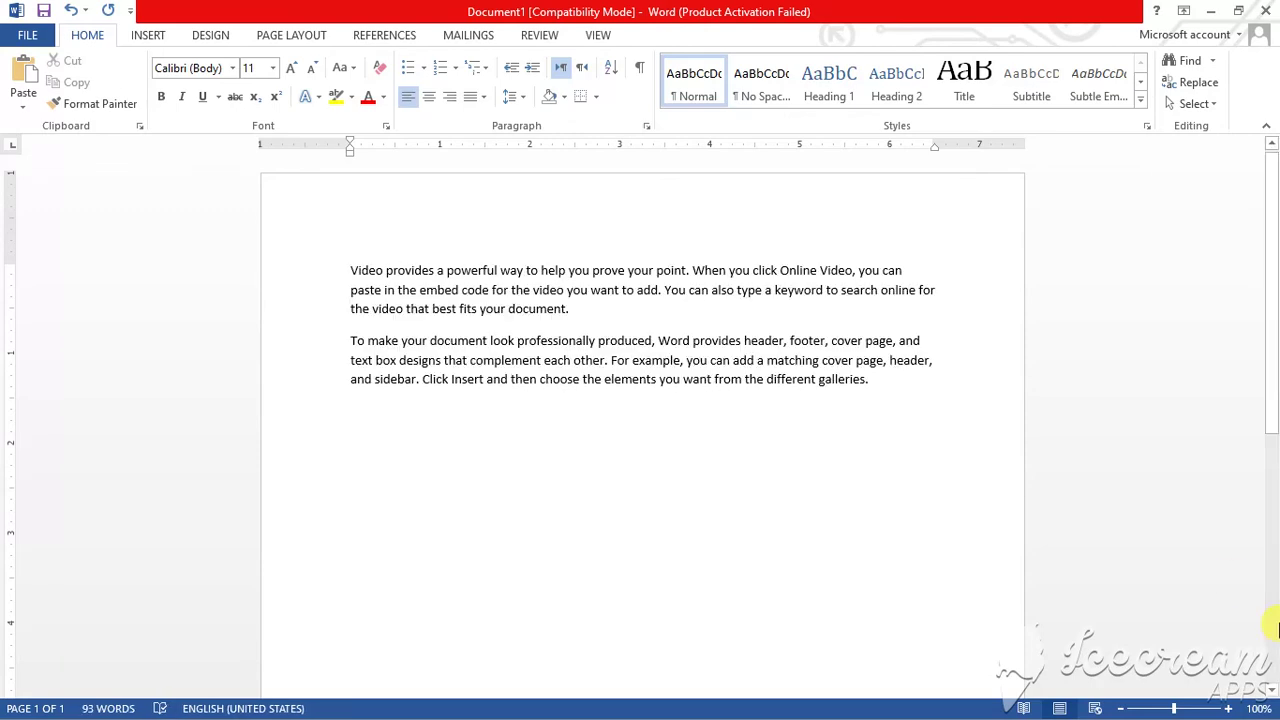
pyautogui.moveTo(870, 382); pyautogui.dragTo(283, 265)
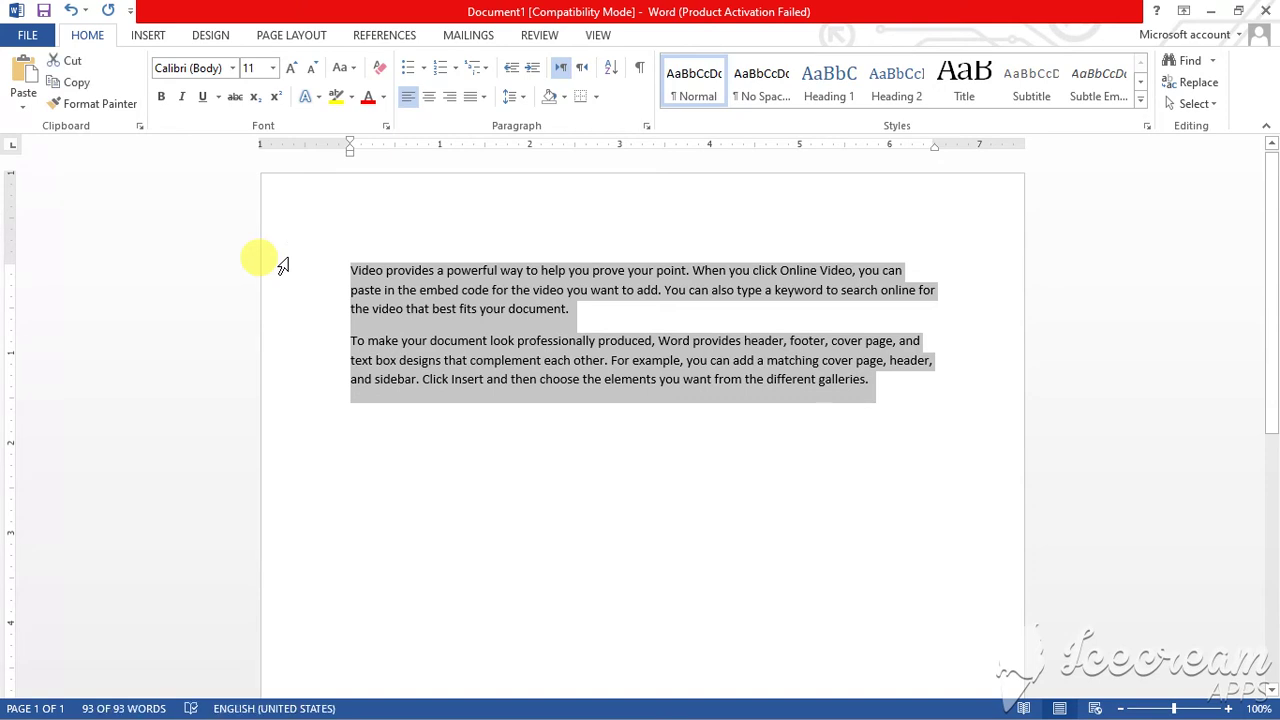
pyautogui.click(1210, 12)
# Step: Replace the existing WordPad text with the two copied sample paragraphs
pyautogui.click(621, 357)
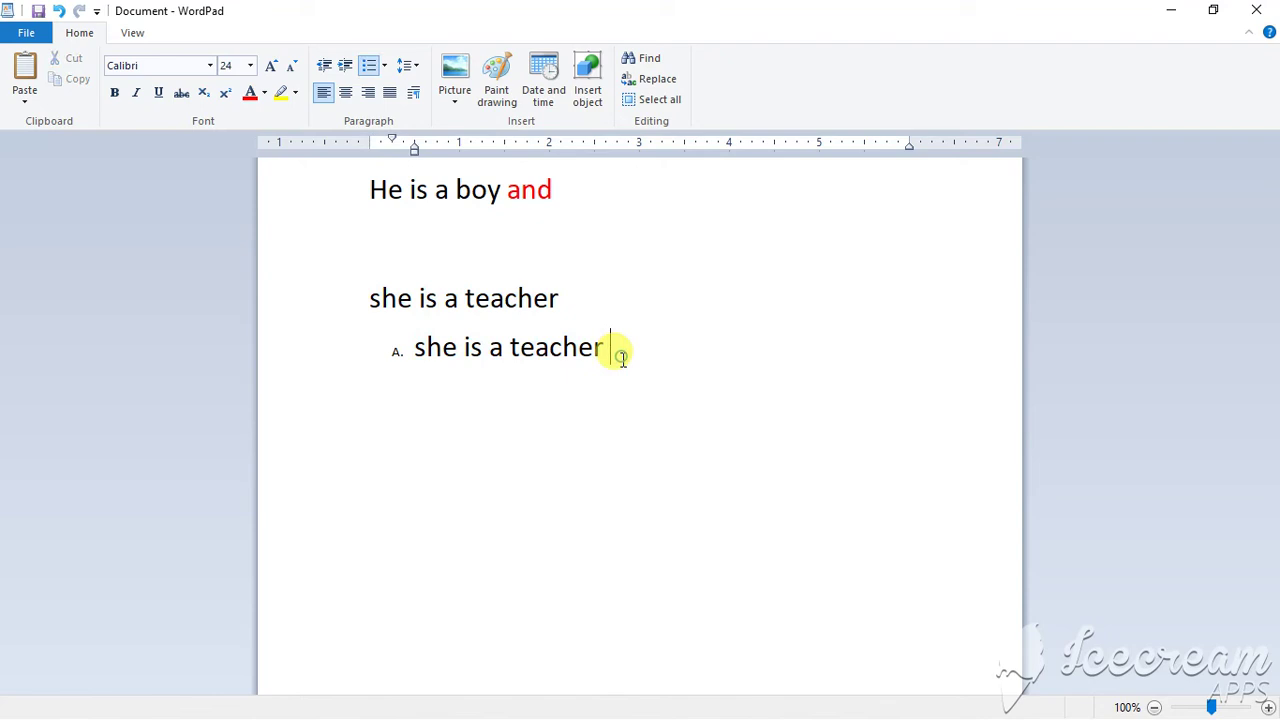
pyautogui.moveTo(621, 357); pyautogui.dragTo(244, 188)
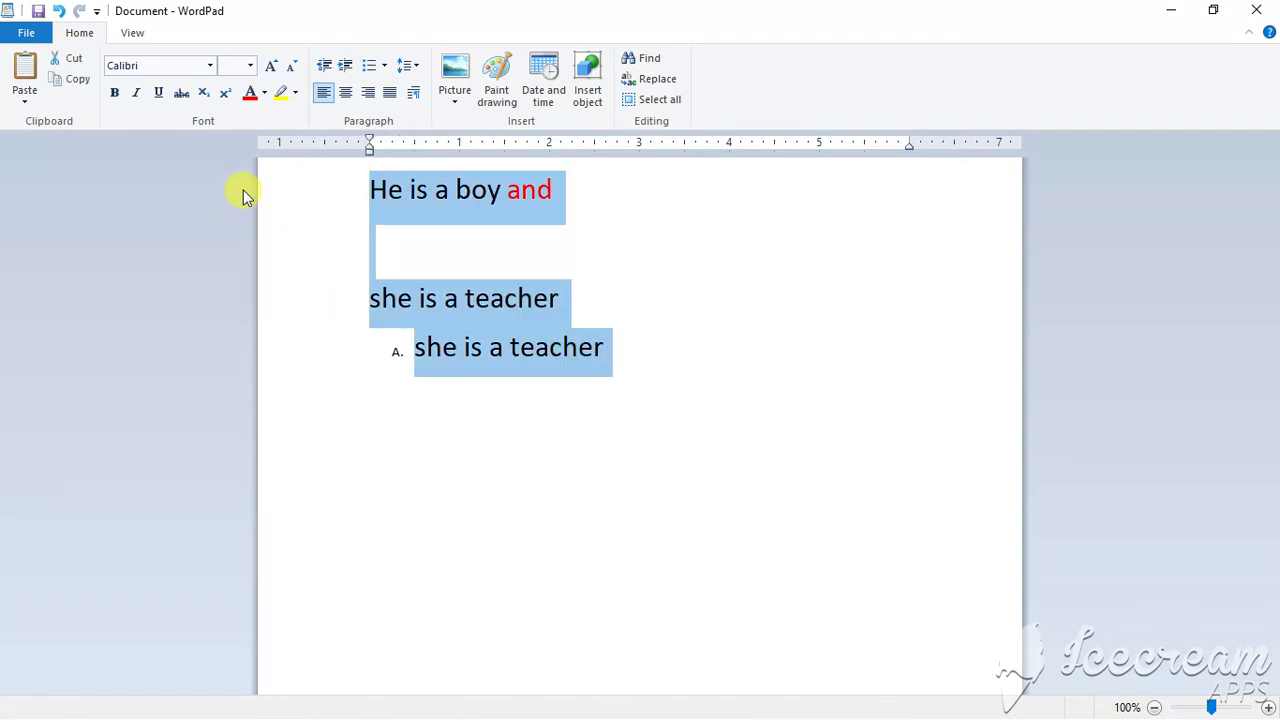
pyautogui.write('Video provides a powerful way to help you prove your point. When you click Online Video, you can paste in the embed code for the video you want to add. You can also type a keyword to search online for the video that best fits your document. To make your document look professionally produced, Word provides header, footer, cover page, and text box designs that complement each other. For example, you can add a matching cover page, header, and sidebar. Click Insert and then choose the elements you want from the different galleries.')
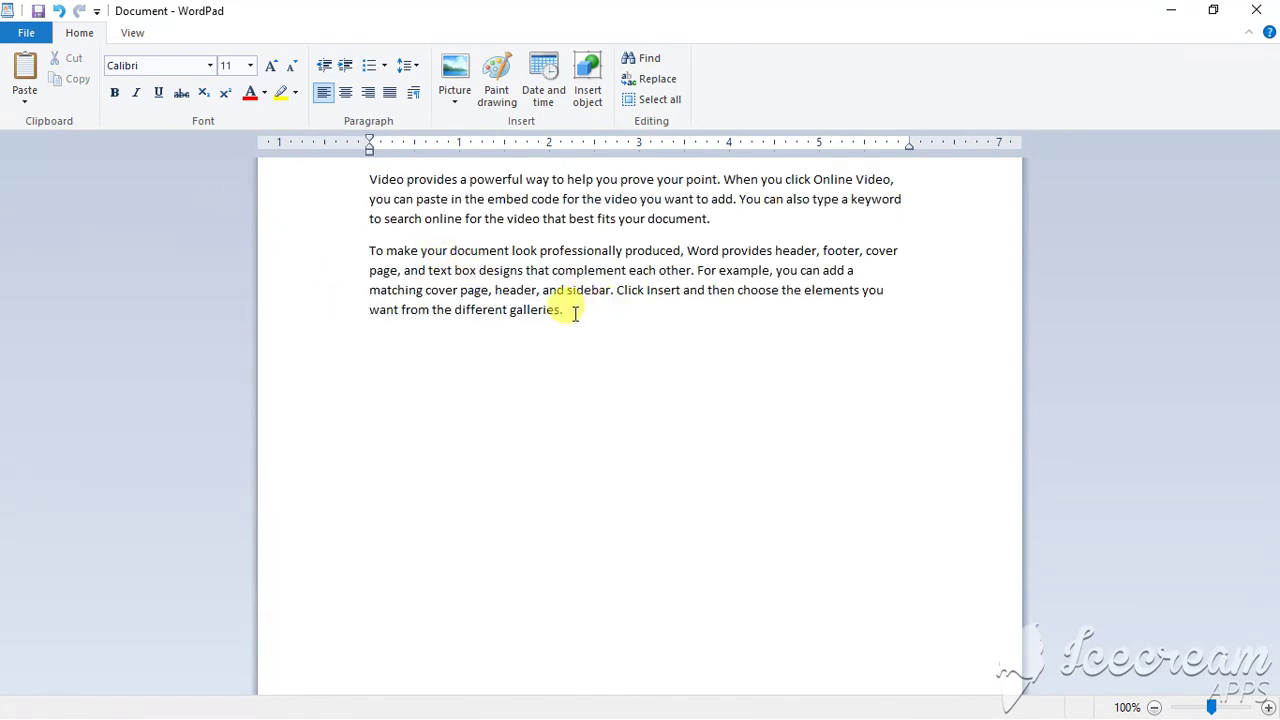
# Step: Enlarge both pasted paragraphs to 16 pt and justify them after trying left and right alignment
pyautogui.moveTo(575, 313); pyautogui.dragTo(345, 175)
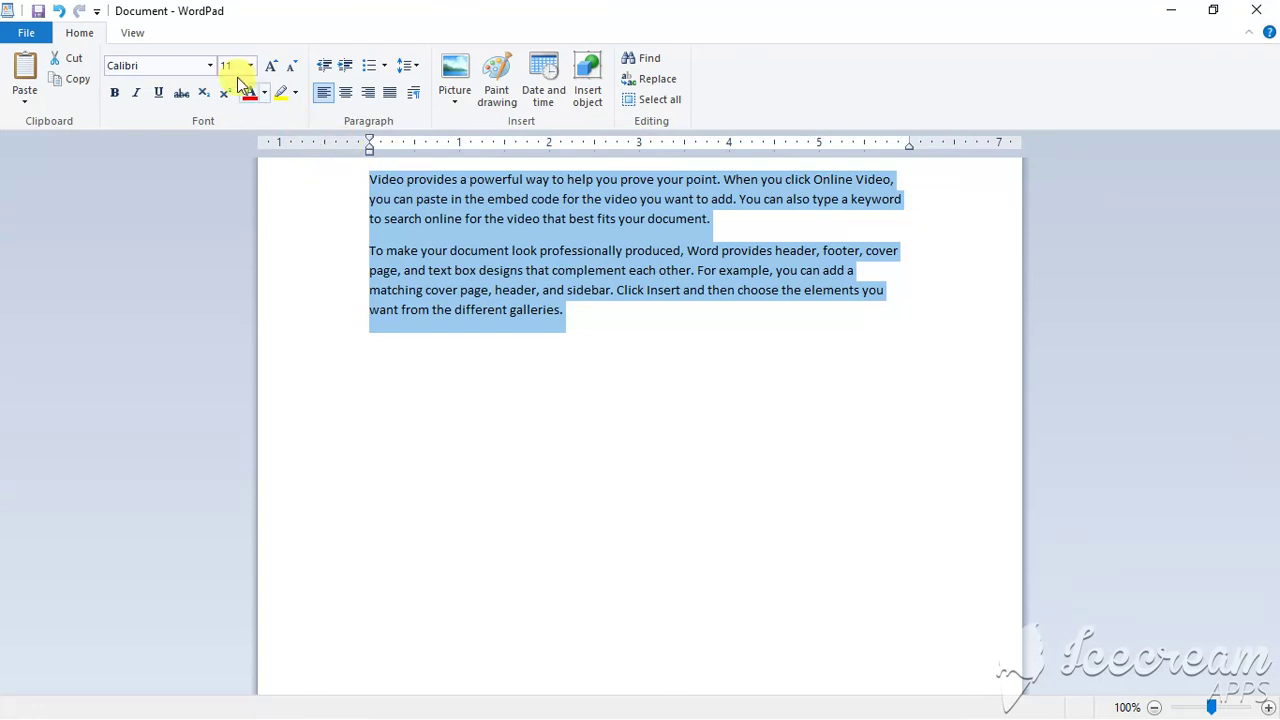
pyautogui.click(272, 66)
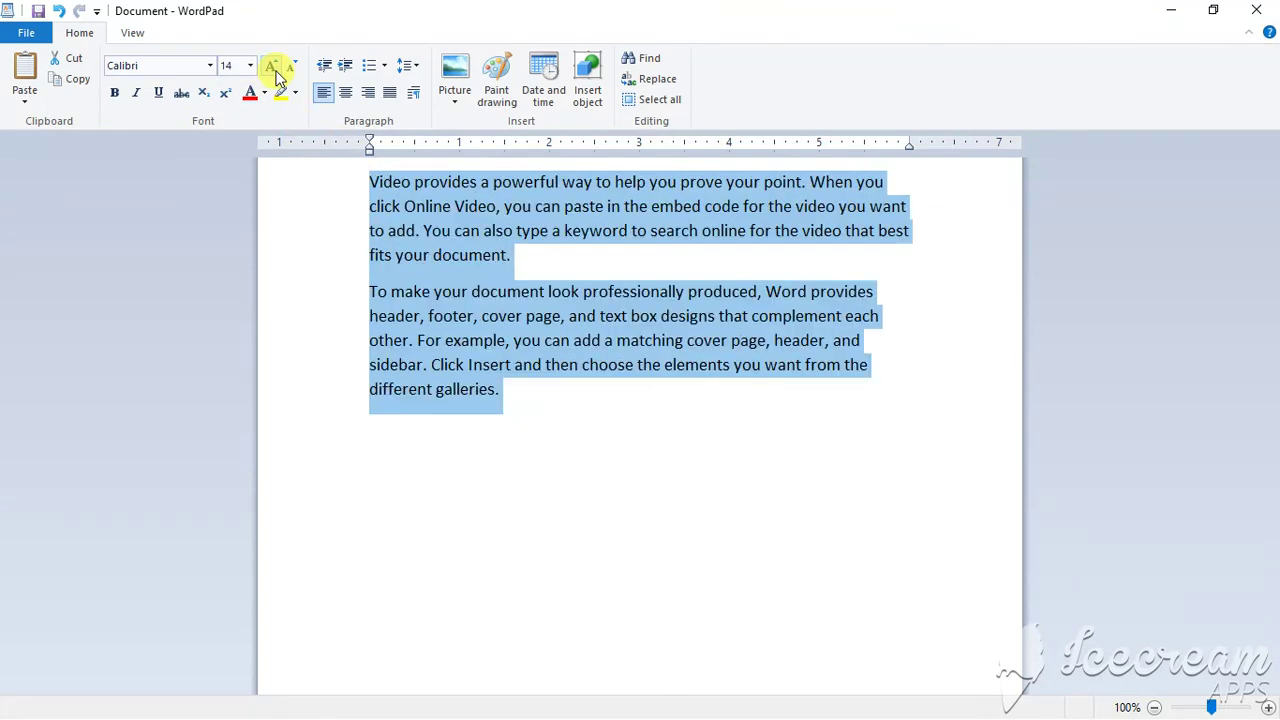
pyautogui.click(272, 66)
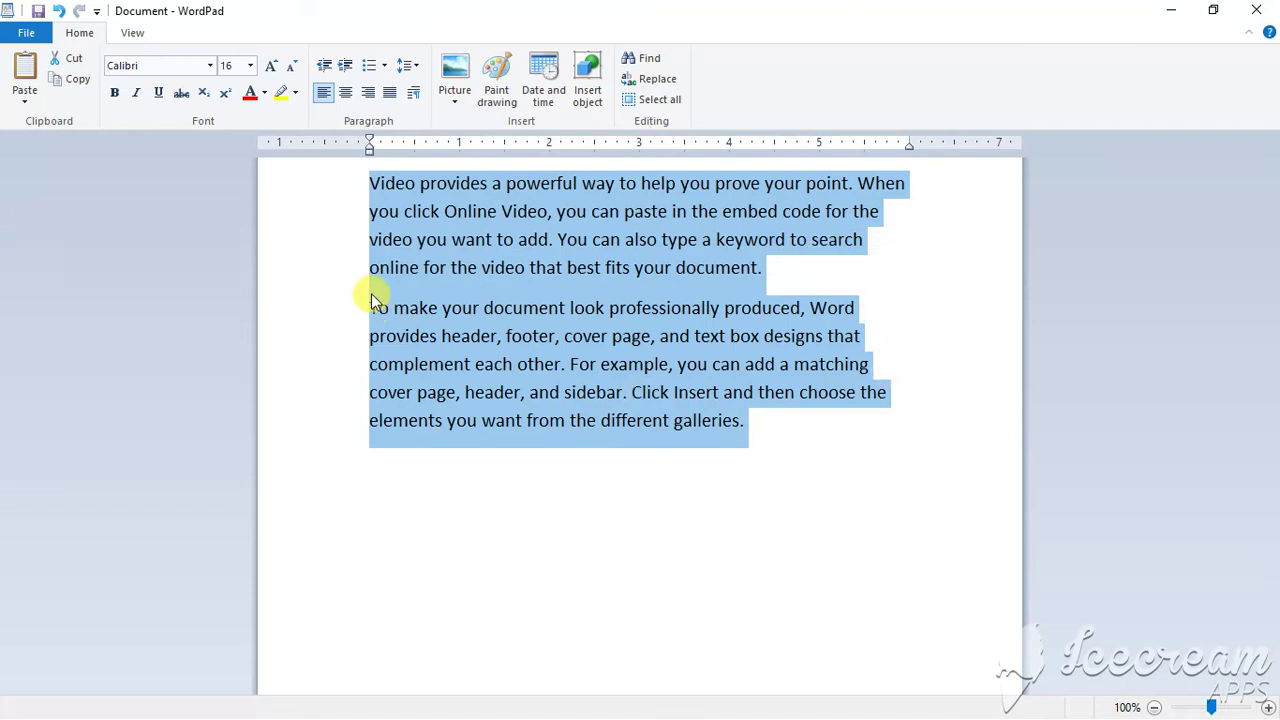
pyautogui.click(389, 97)
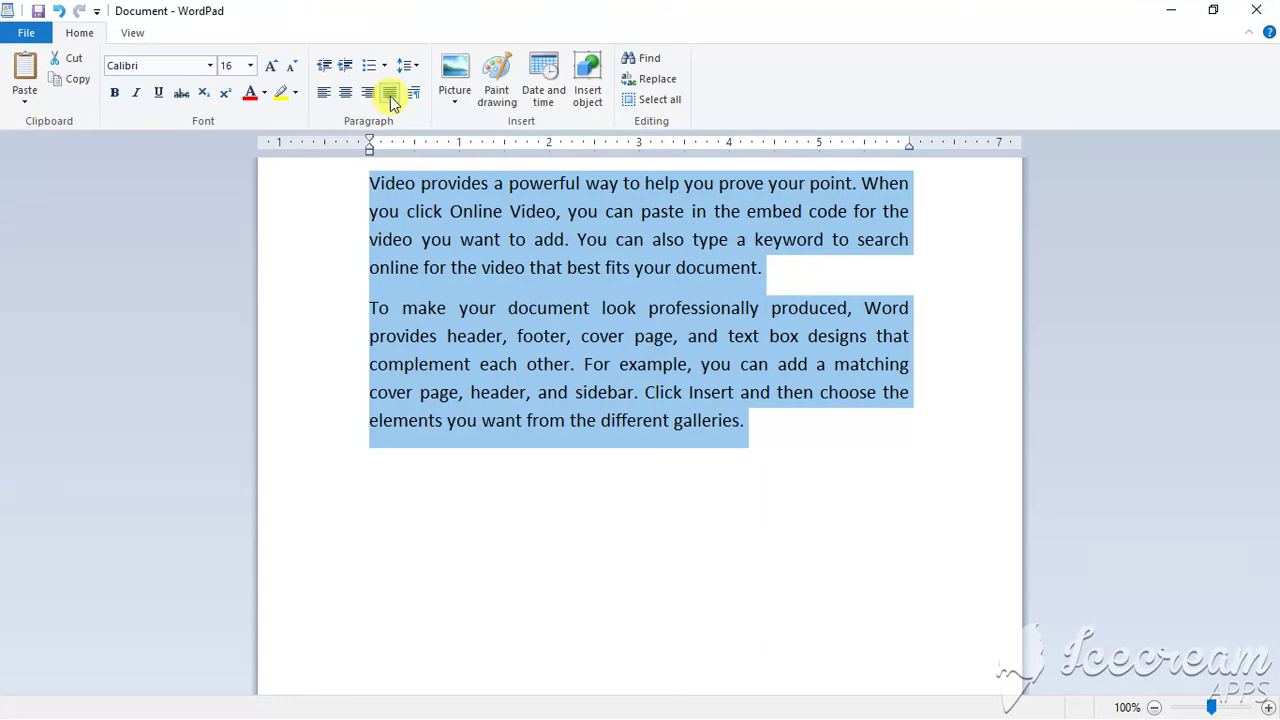
pyautogui.click(324, 95)
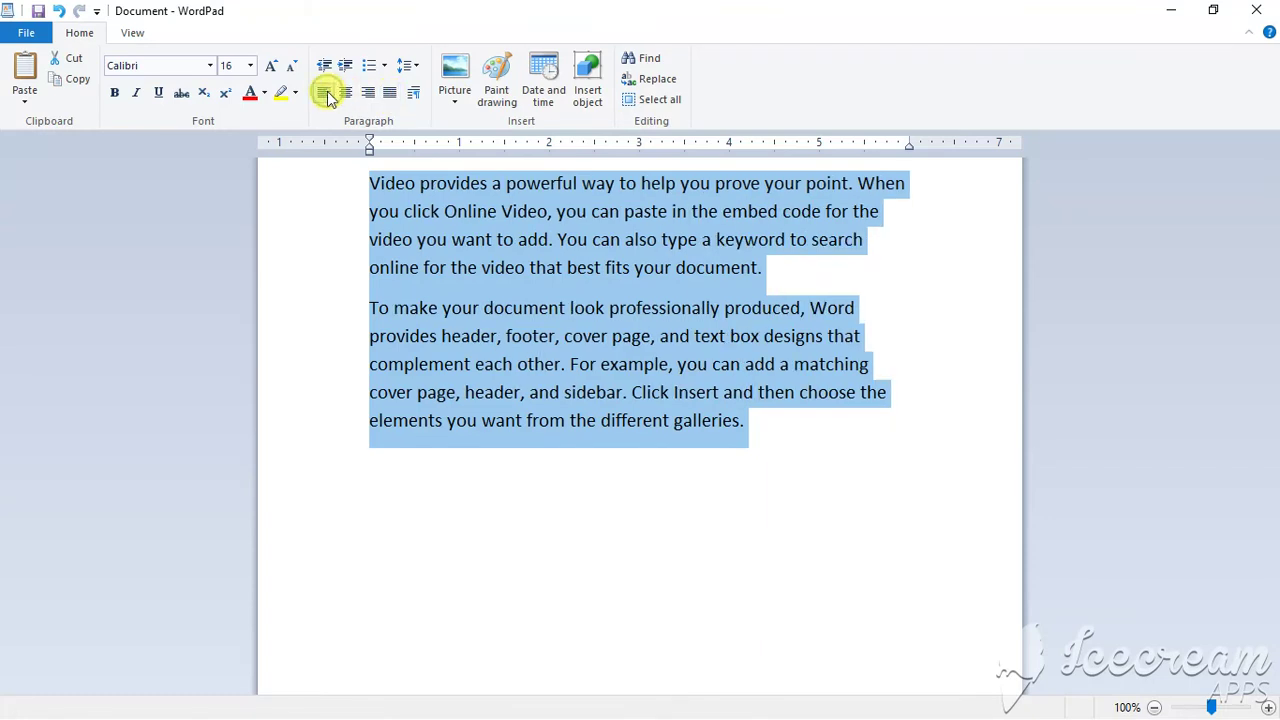
pyautogui.click(376, 96)
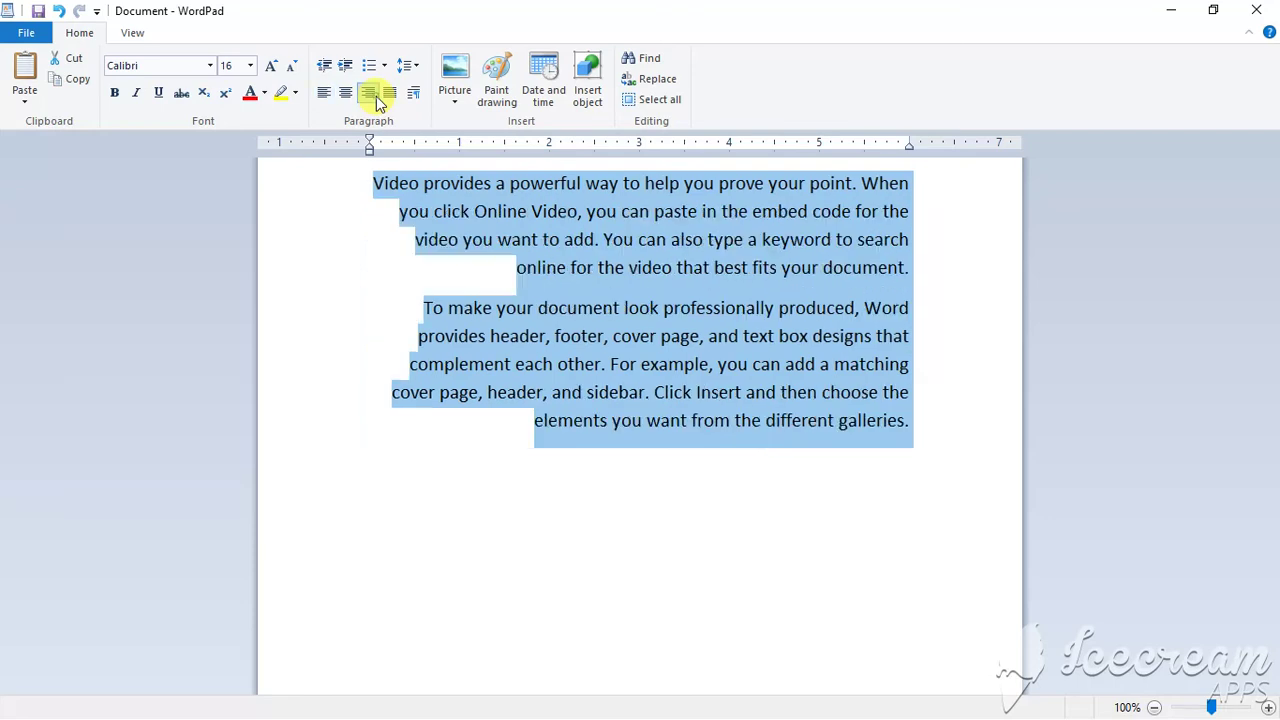
pyautogui.click(391, 95)
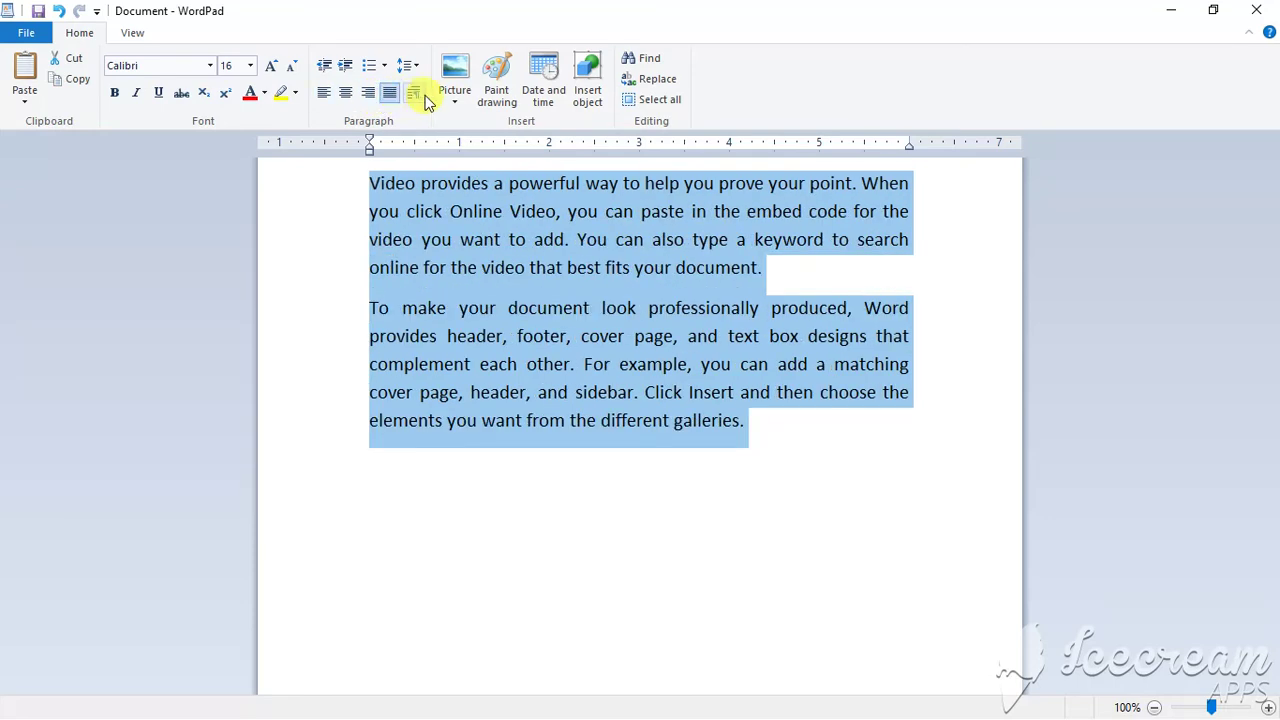
# Step: Open the Paragraph dialog showing indents, 1.15 line spacing and justified alignment
pyautogui.click(414, 97)
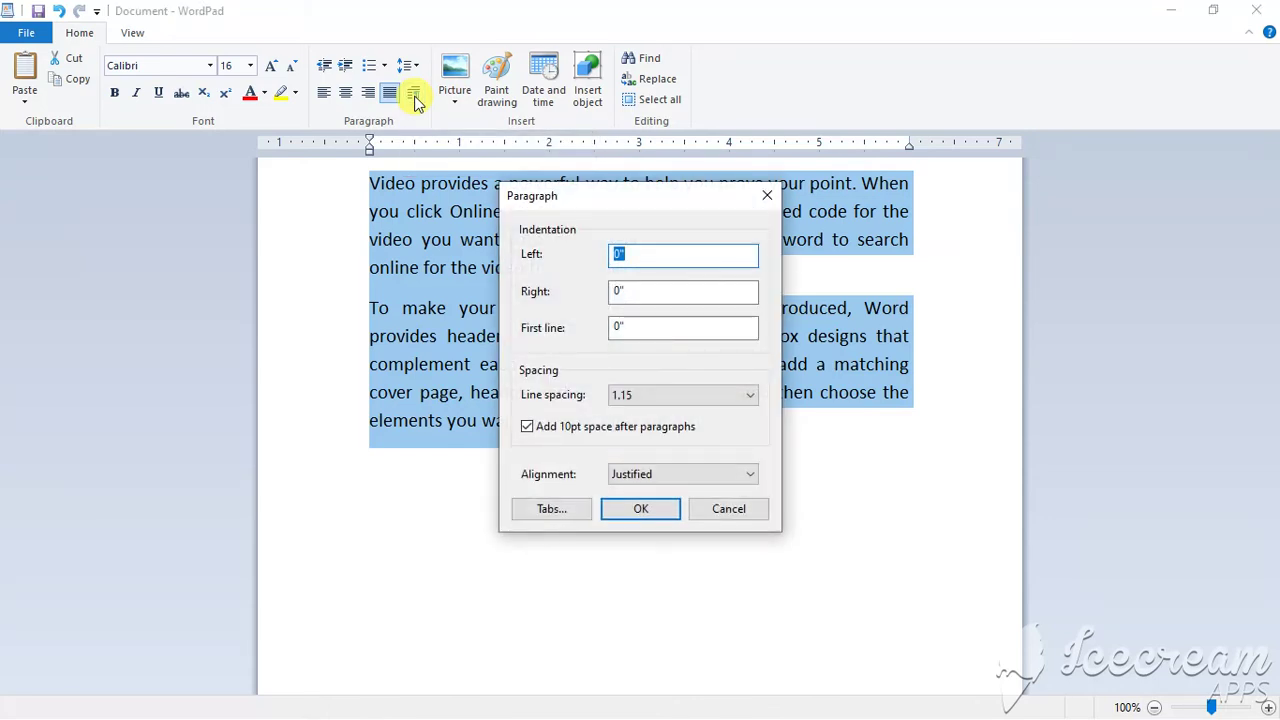